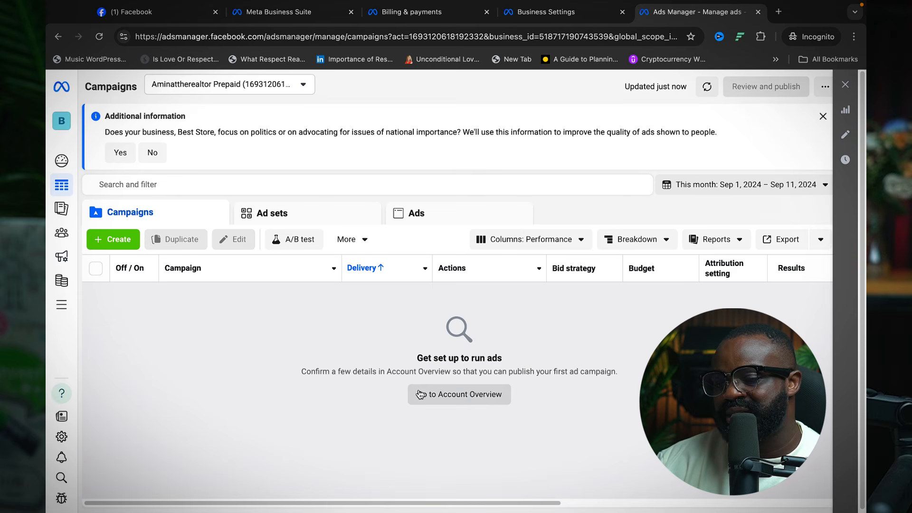
Step: Open the account overview and confirm the Facebook Page access required for running ads
{"action": "left_click", "coordinate": [485, 403]}
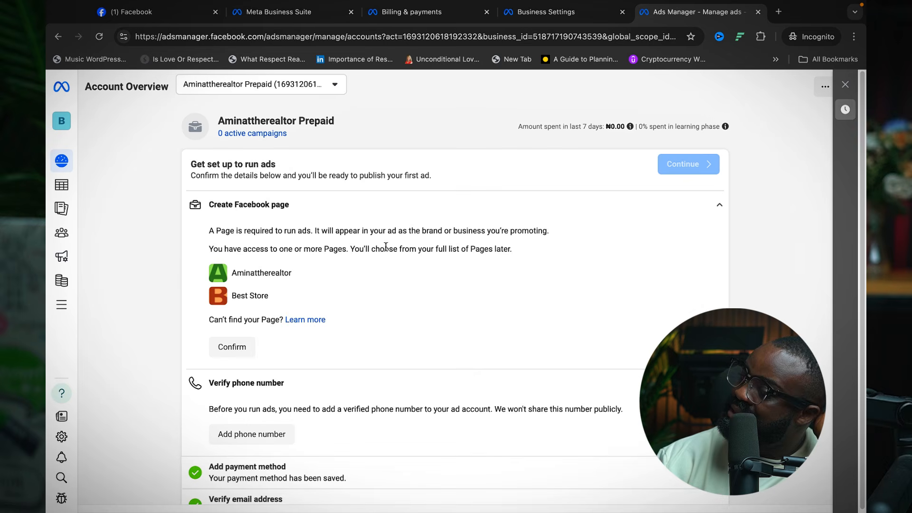
{"action": "left_click", "coordinate": [233, 347]}
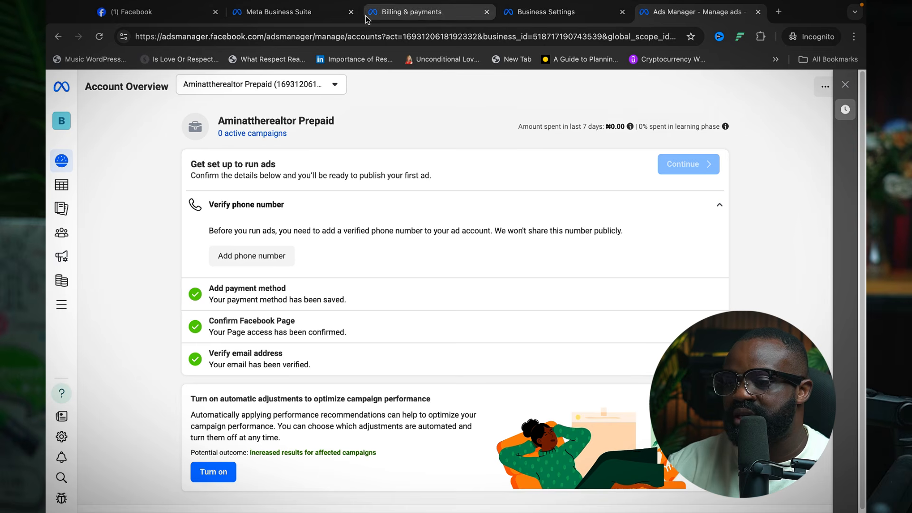
Step: Create a new auction campaign with the Traffic objective, using the manual traffic campaign setup
{"action": "mouse_move", "coordinate": [61, 299]}
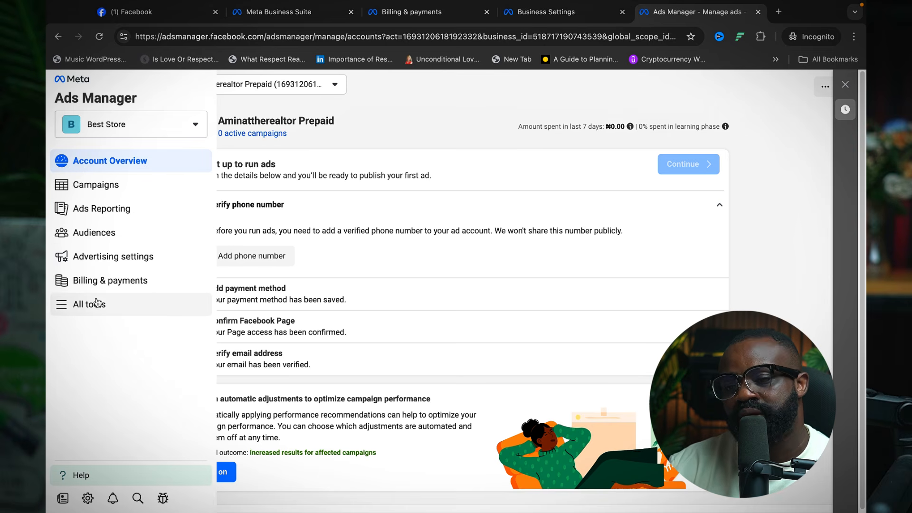
{"action": "left_click", "coordinate": [117, 184]}
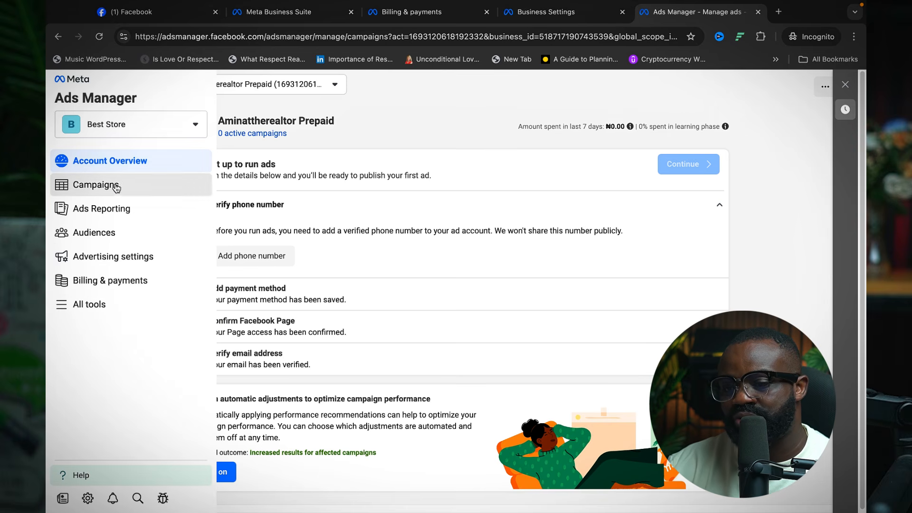
{"action": "left_click", "coordinate": [114, 239]}
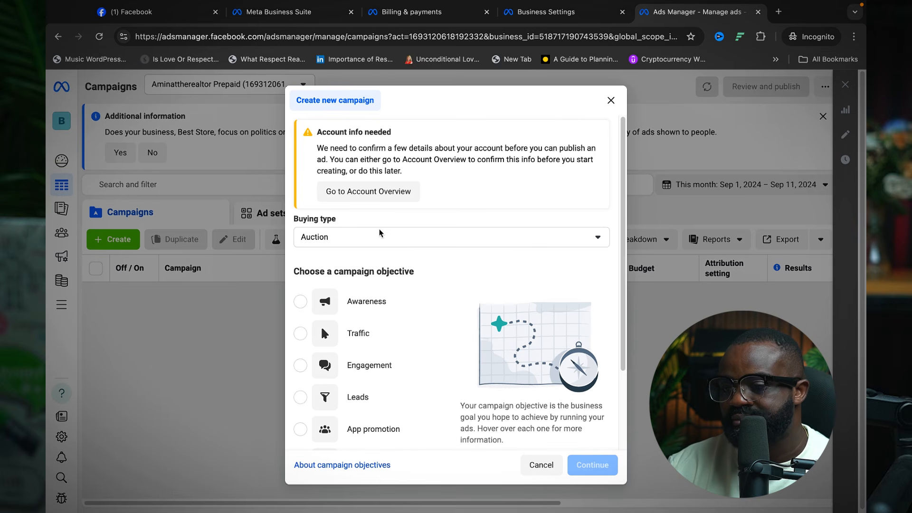
{"action": "scroll", "coordinate": [433, 263], "scroll_direction": "down", "scroll_amount": 1}
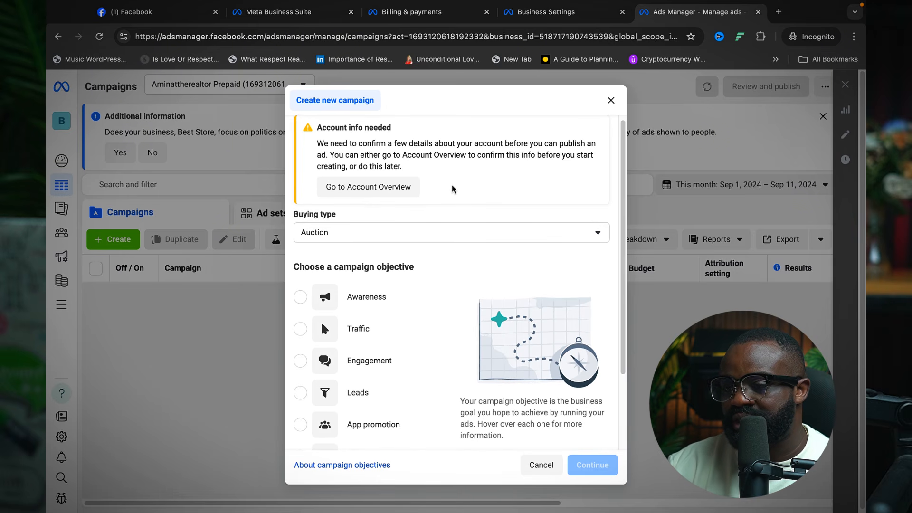
{"action": "scroll", "coordinate": [458, 174], "scroll_direction": "down", "scroll_amount": 1}
{"action": "scroll", "coordinate": [428, 214], "scroll_direction": "down", "scroll_amount": 2}
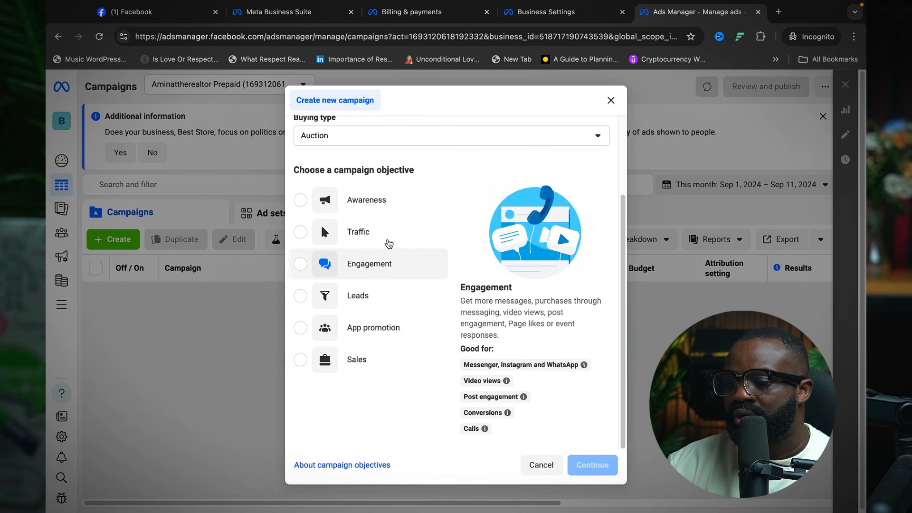
{"action": "scroll", "coordinate": [394, 197], "scroll_direction": "up", "scroll_amount": 1}
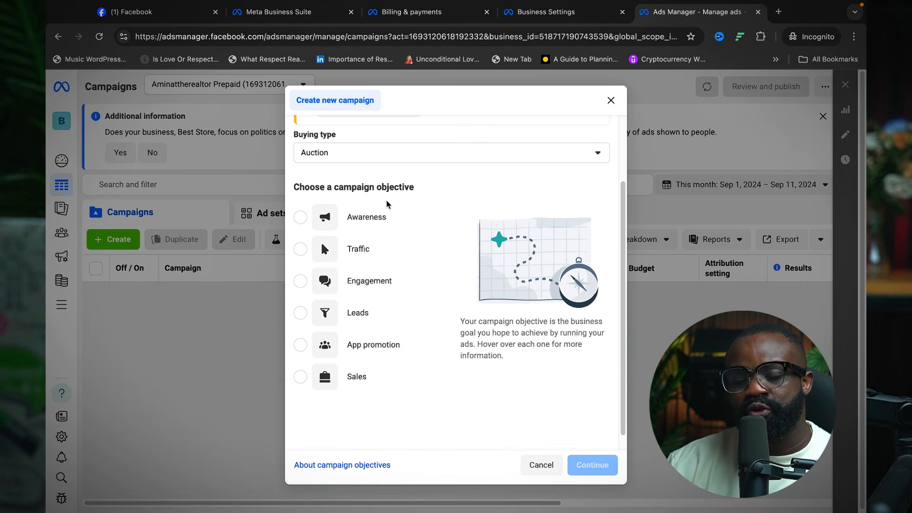
{"action": "mouse_move", "coordinate": [409, 233]}
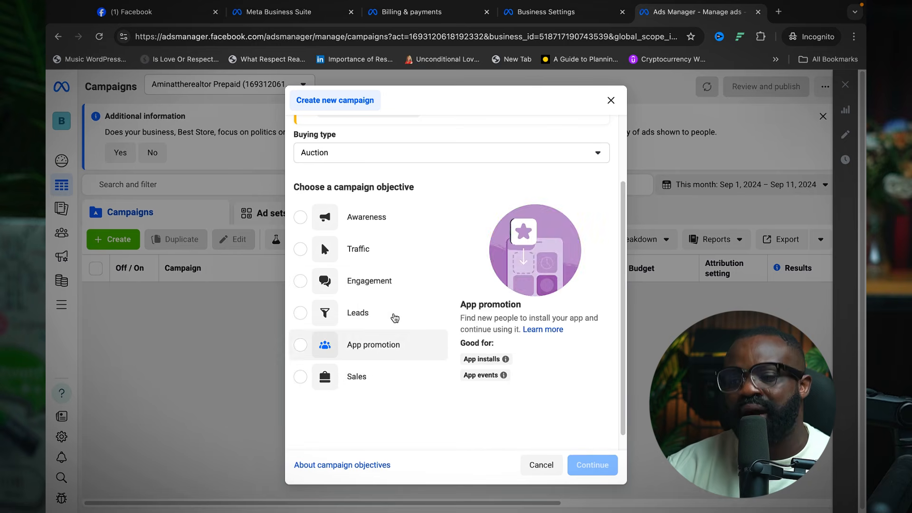
{"action": "left_click", "coordinate": [408, 253]}
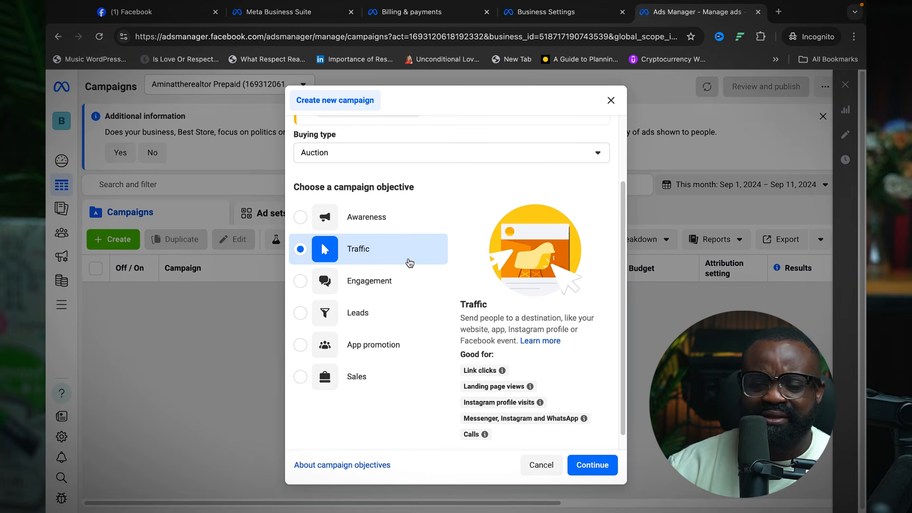
{"action": "left_click", "coordinate": [593, 465]}
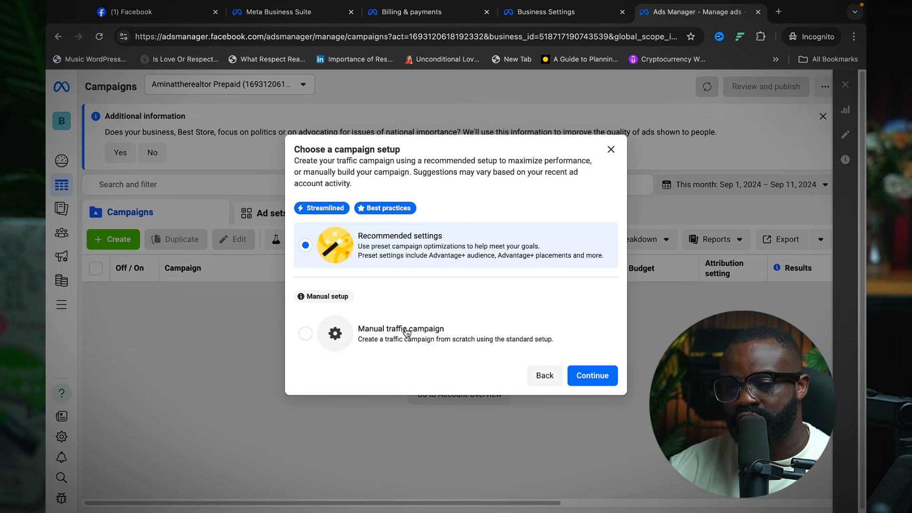
{"action": "left_click", "coordinate": [391, 343]}
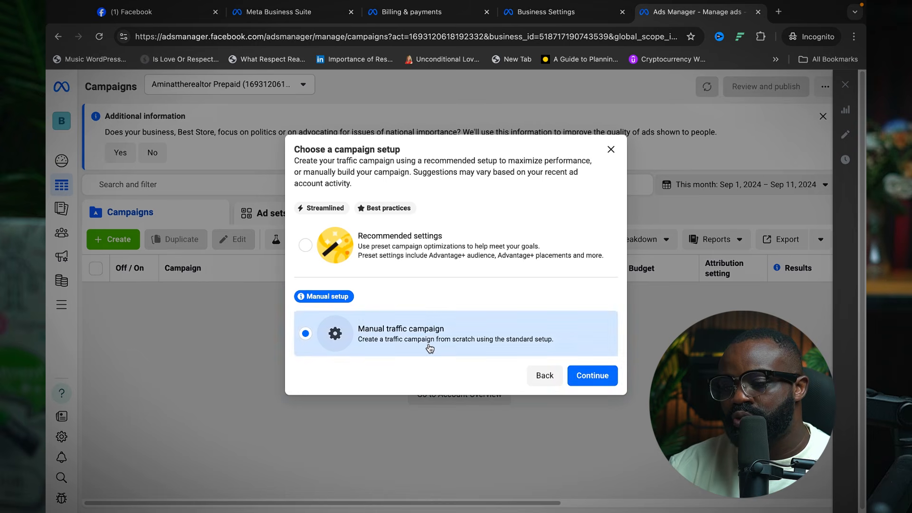
{"action": "left_click", "coordinate": [593, 378]}
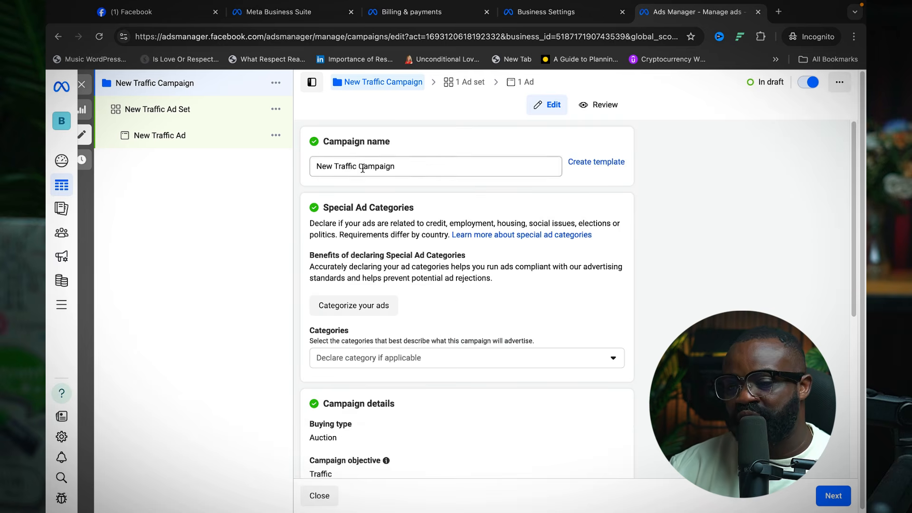
Step: Rename the campaign to "test Campaign" and go through its remaining details and budget strategy
{"action": "left_click_drag", "start_coordinate": [358, 166], "coordinate": [310, 167]}
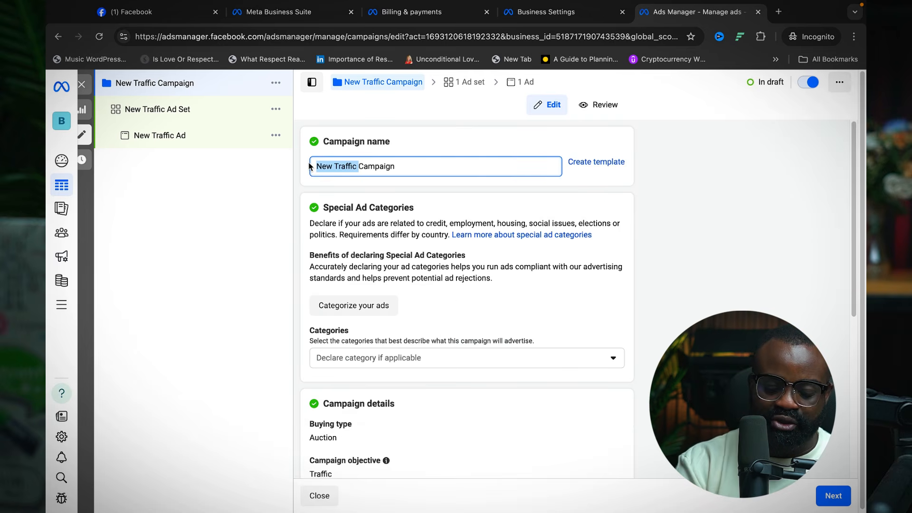
{"action": "type", "text": "test"}
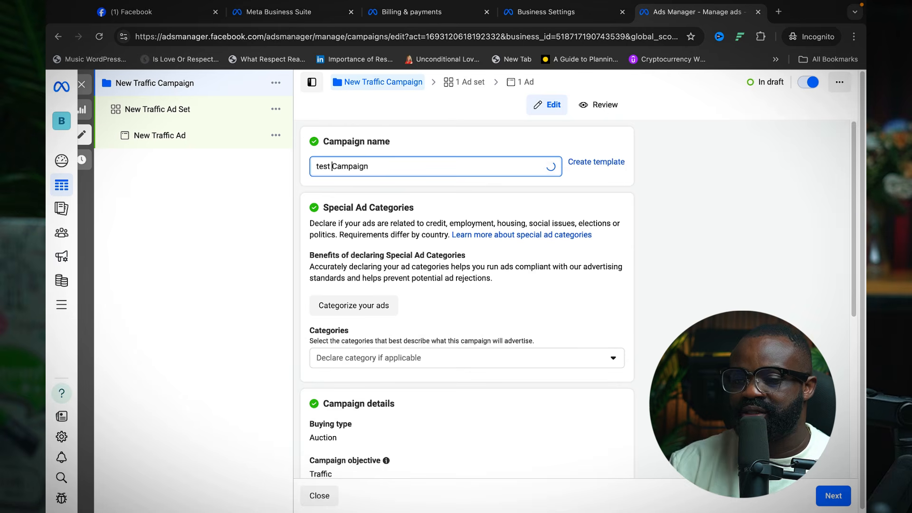
{"action": "scroll", "coordinate": [404, 356], "scroll_direction": "down", "scroll_amount": 2}
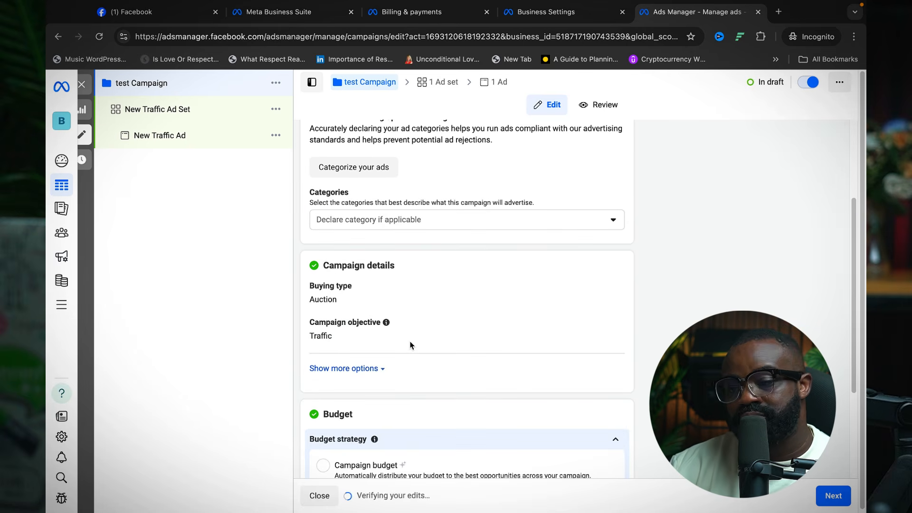
{"action": "scroll", "coordinate": [409, 341], "scroll_direction": "down", "scroll_amount": 5}
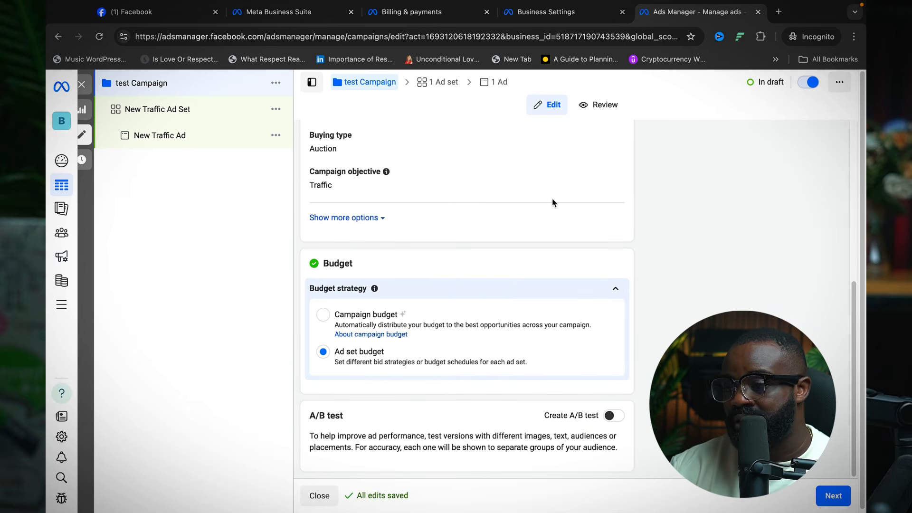
Step: Set the ad set's conversion location to Instagram profile and its daily budget to ₦10,000
{"action": "left_click", "coordinate": [438, 82]}
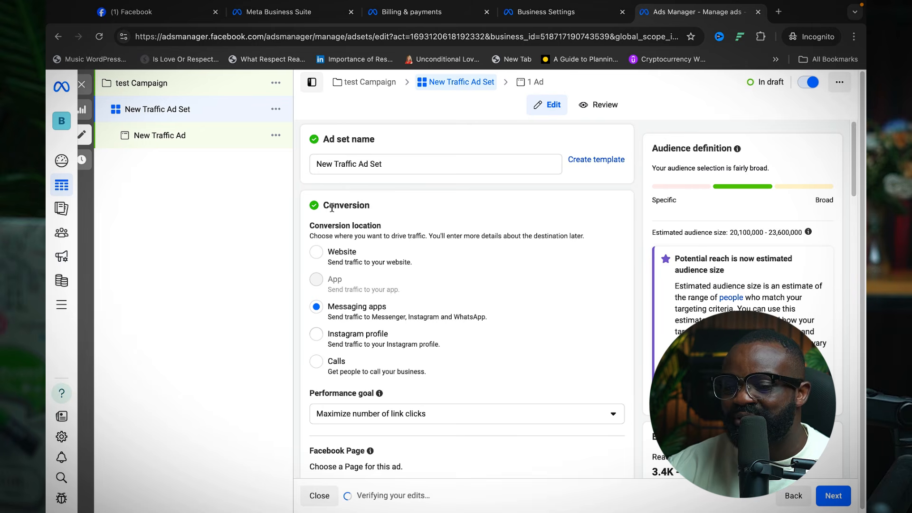
{"action": "left_click", "coordinate": [317, 336]}
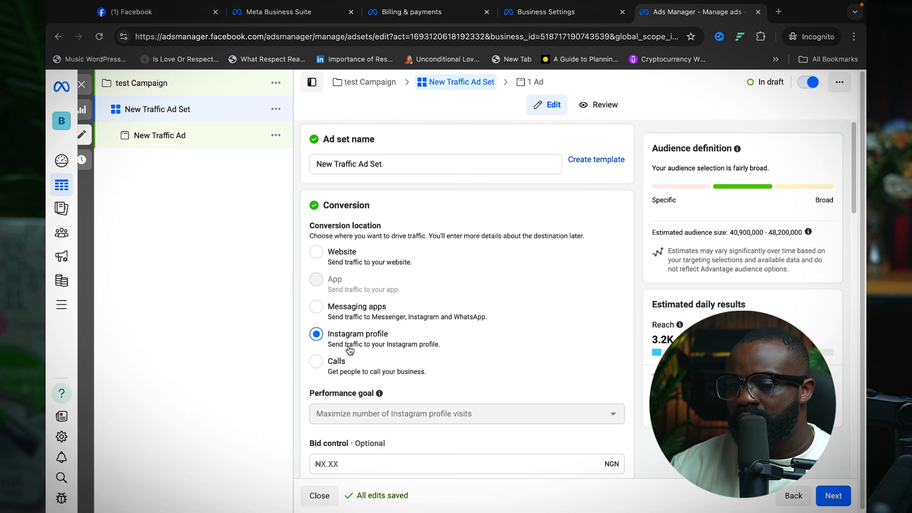
{"action": "scroll", "coordinate": [401, 342], "scroll_direction": "down", "scroll_amount": 4}
{"action": "scroll", "coordinate": [425, 357], "scroll_direction": "down", "scroll_amount": 2}
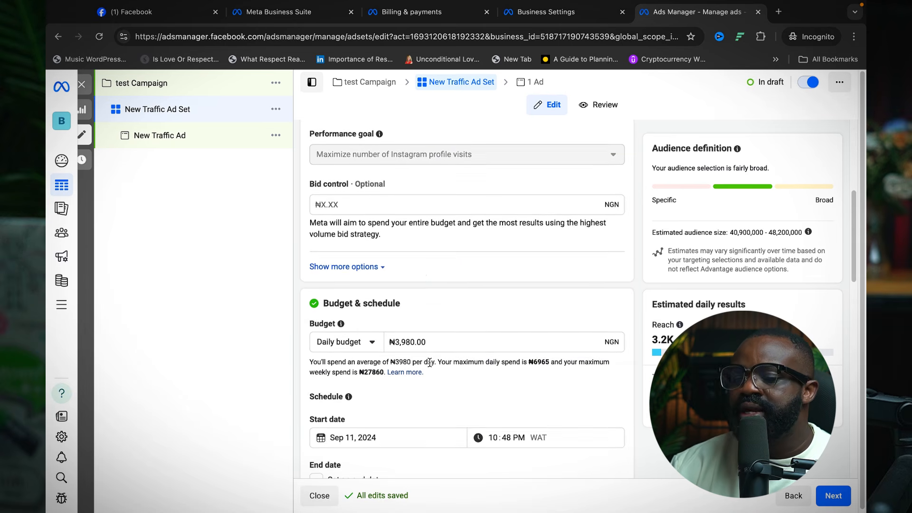
{"action": "left_click", "coordinate": [452, 340]}
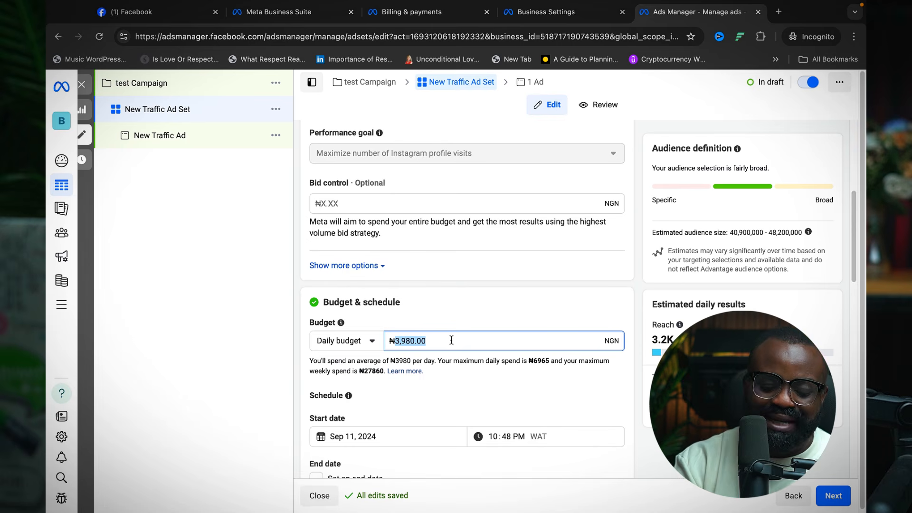
{"action": "type", "text": "10000"}
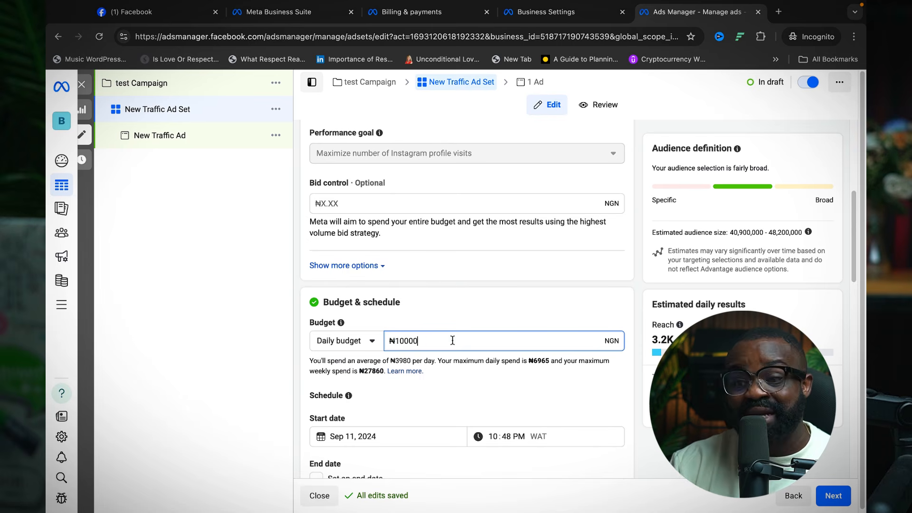
{"action": "left_click", "coordinate": [306, 329]}
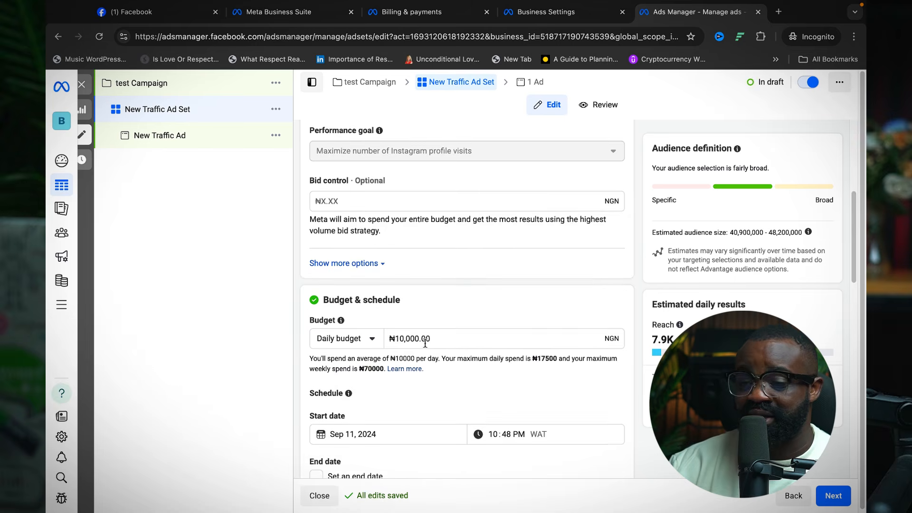
Step: Examine the ad set's start and end dates, budget scheduling and ad scheduling options
{"action": "scroll", "coordinate": [401, 338], "scroll_direction": "down", "scroll_amount": 2}
{"action": "scroll", "coordinate": [375, 342], "scroll_direction": "down", "scroll_amount": 1}
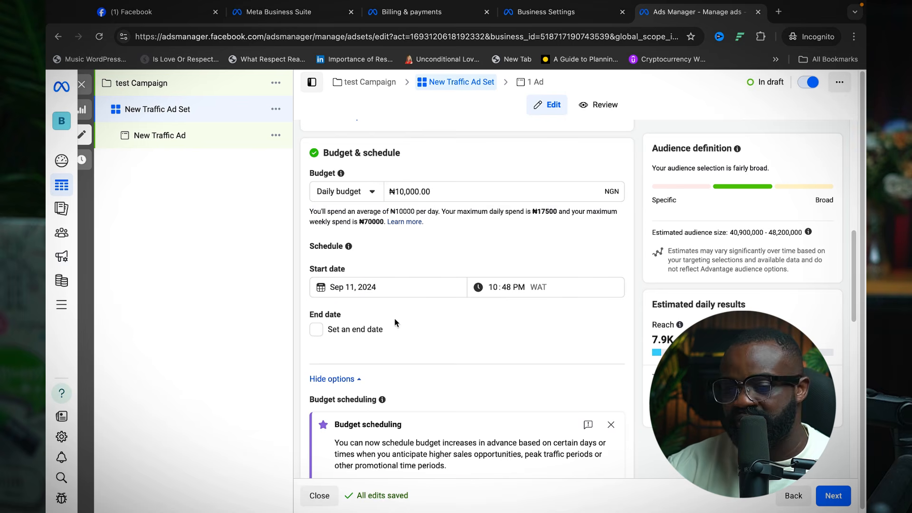
{"action": "scroll", "coordinate": [399, 319], "scroll_direction": "down", "scroll_amount": 4}
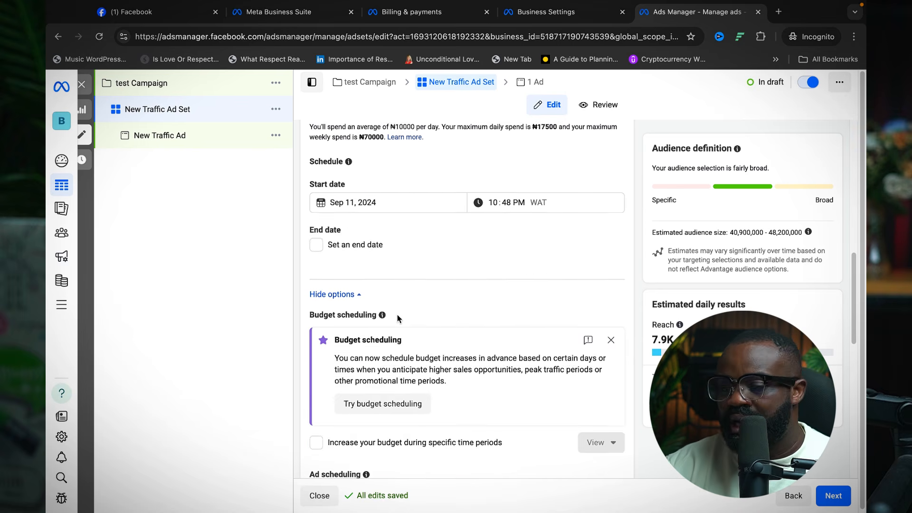
{"action": "scroll", "coordinate": [396, 316], "scroll_direction": "down", "scroll_amount": 3}
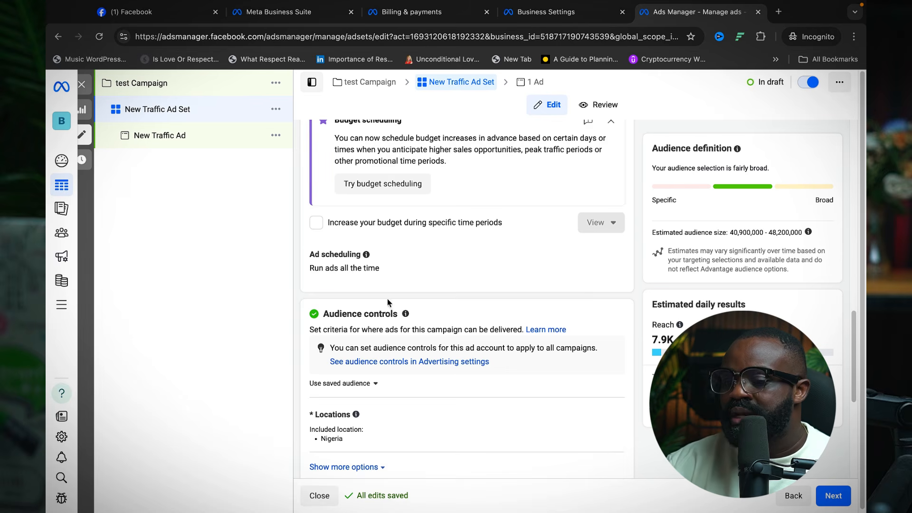
{"action": "scroll", "coordinate": [387, 298], "scroll_direction": "up", "scroll_amount": 5}
{"action": "scroll", "coordinate": [398, 285], "scroll_direction": "down", "scroll_amount": 4}
{"action": "scroll", "coordinate": [399, 285], "scroll_direction": "up", "scroll_amount": 1}
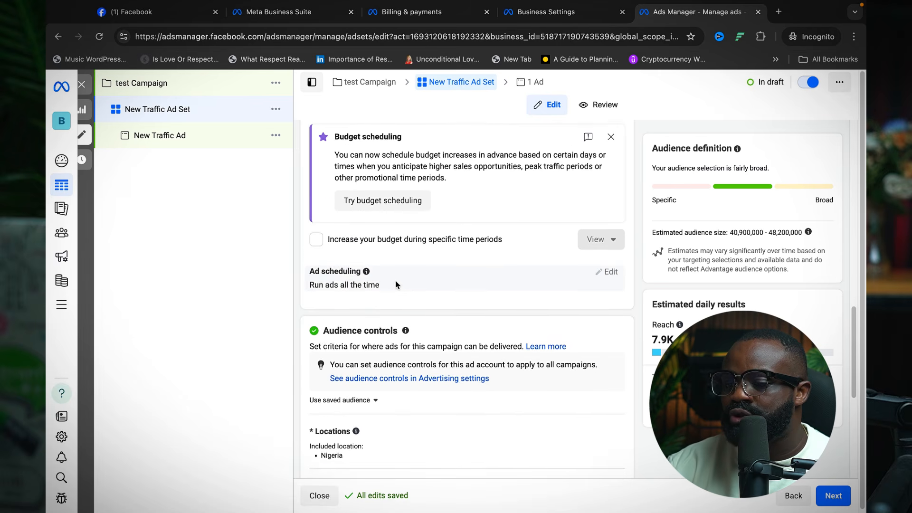
{"action": "scroll", "coordinate": [434, 301], "scroll_direction": "down", "scroll_amount": 1}
{"action": "scroll", "coordinate": [371, 224], "scroll_direction": "up", "scroll_amount": 1}
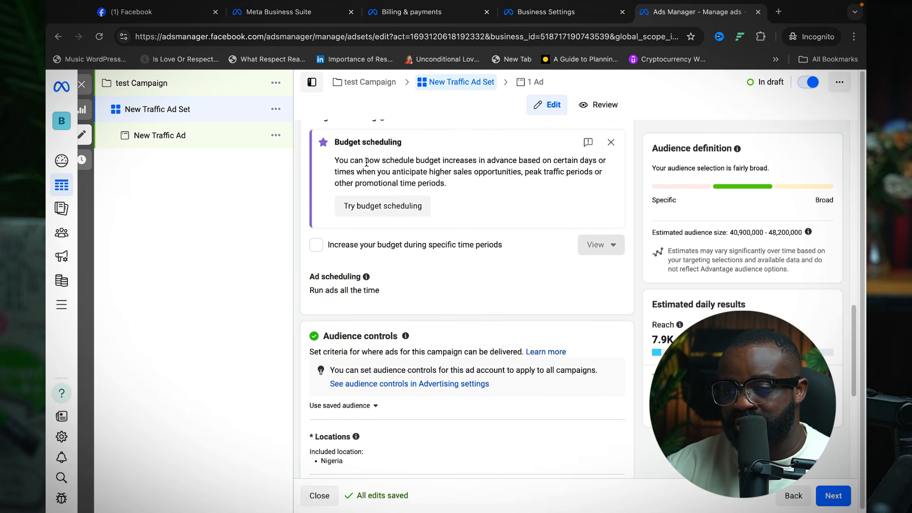
{"action": "scroll", "coordinate": [367, 162], "scroll_direction": "up", "scroll_amount": 1}
{"action": "scroll", "coordinate": [387, 303], "scroll_direction": "down", "scroll_amount": 3}
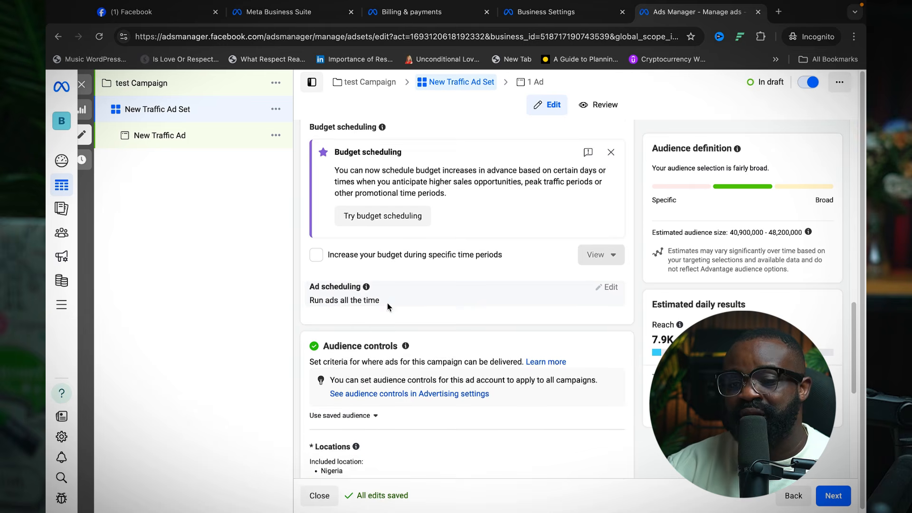
Step: Set the ad set's audience location to the city Lagos, Lagos State, Nigeria
{"action": "scroll", "coordinate": [349, 273], "scroll_direction": "down", "scroll_amount": 2}
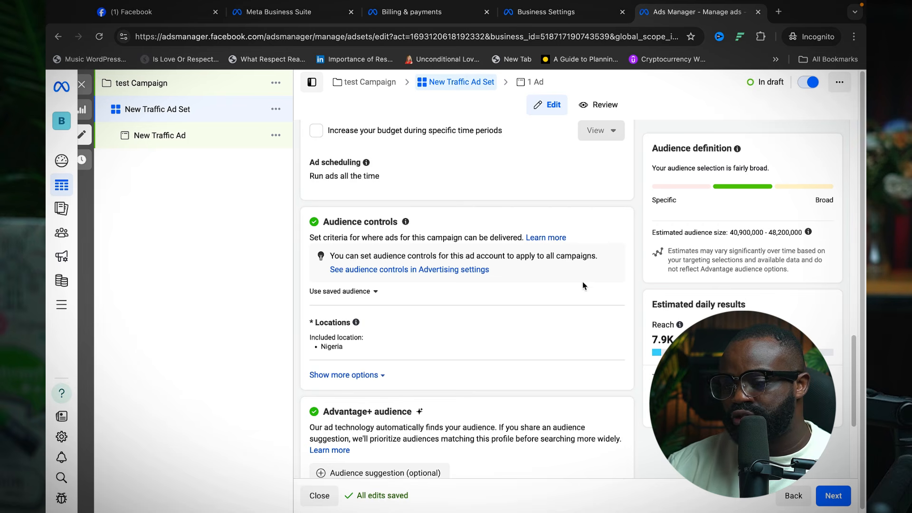
{"action": "scroll", "coordinate": [500, 269], "scroll_direction": "down", "scroll_amount": 1}
{"action": "left_click", "coordinate": [609, 311]}
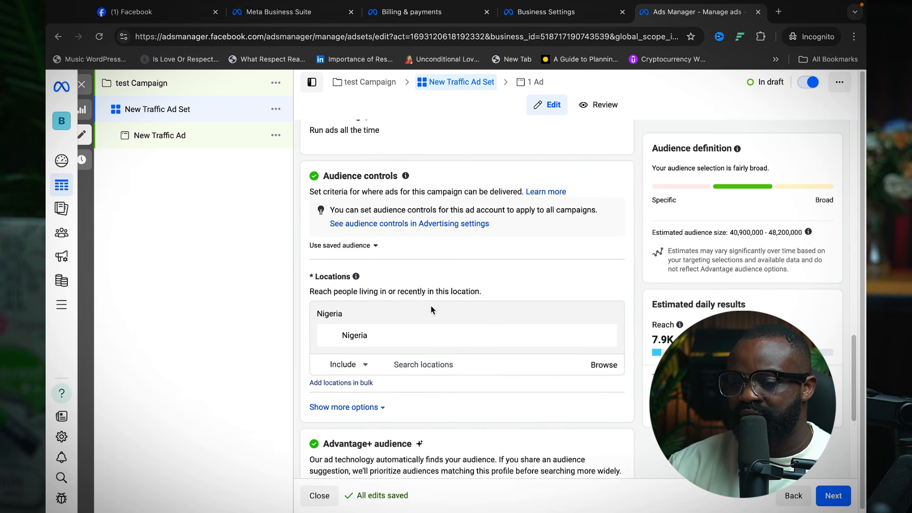
{"action": "scroll", "coordinate": [431, 306], "scroll_direction": "down", "scroll_amount": 2}
{"action": "left_click", "coordinate": [436, 335]}
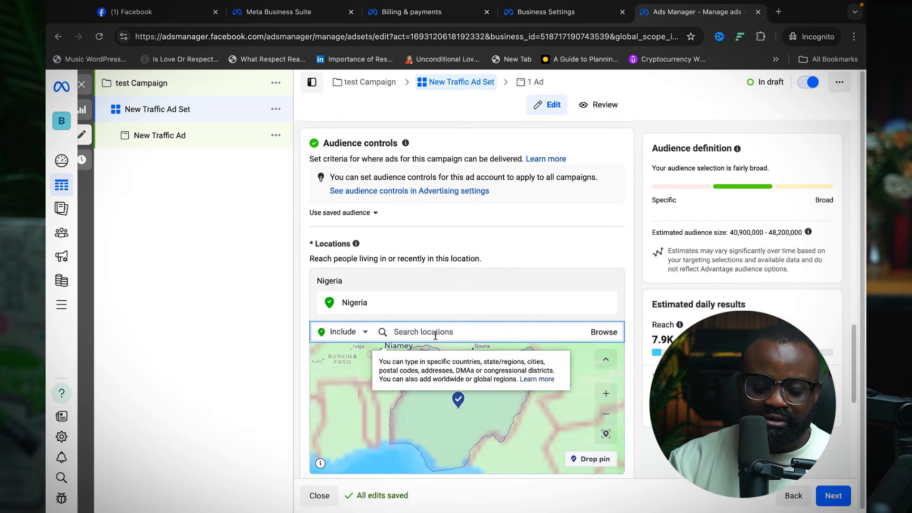
{"action": "type", "text": "lagos"}
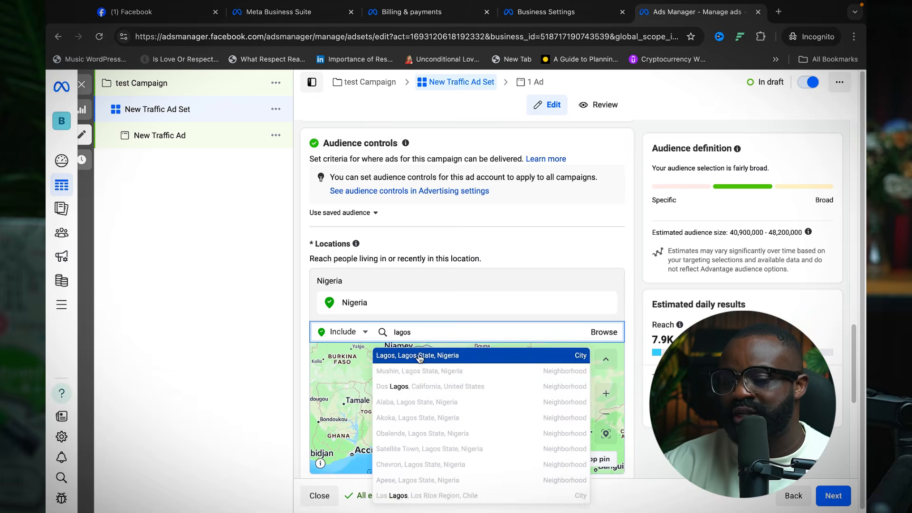
{"action": "left_click", "coordinate": [422, 357]}
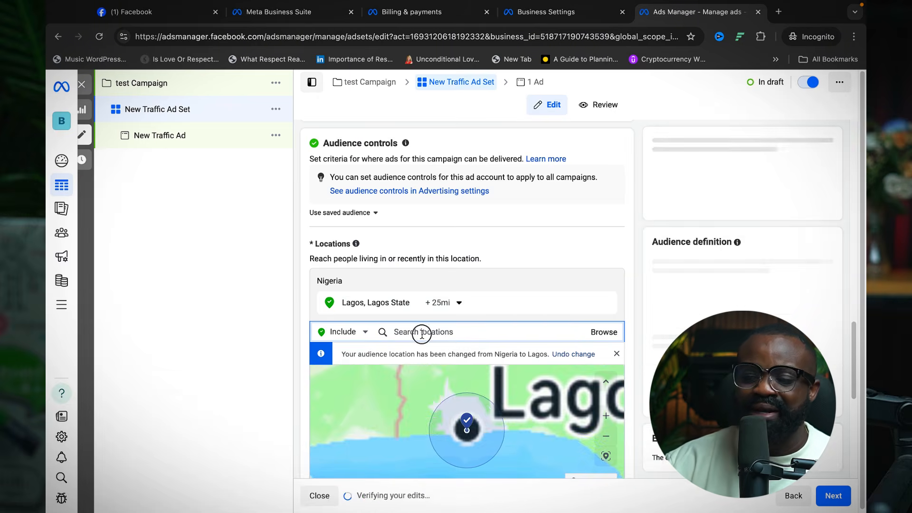
Step: Add the city Abuja, Federal Capital Territory, Nigeria, to the ad set's included audience locations
{"action": "type", "text": "abuja"}
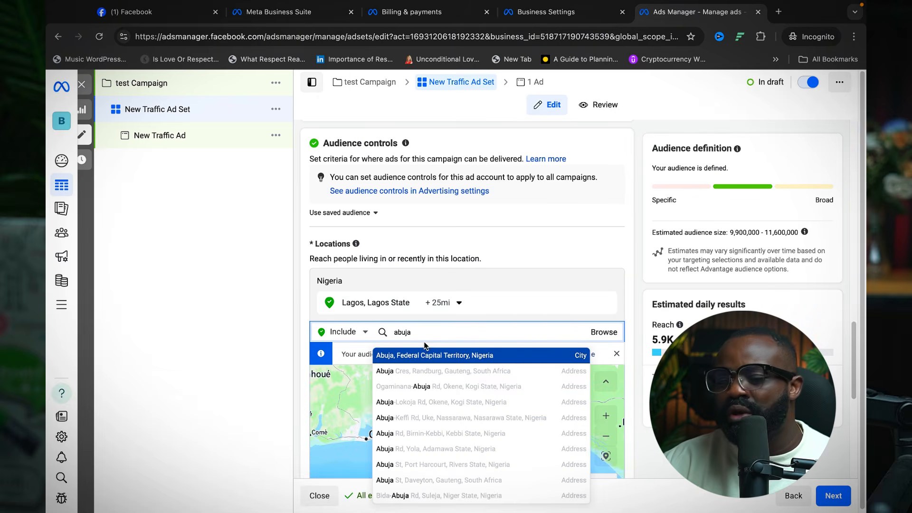
{"action": "left_click", "coordinate": [421, 355]}
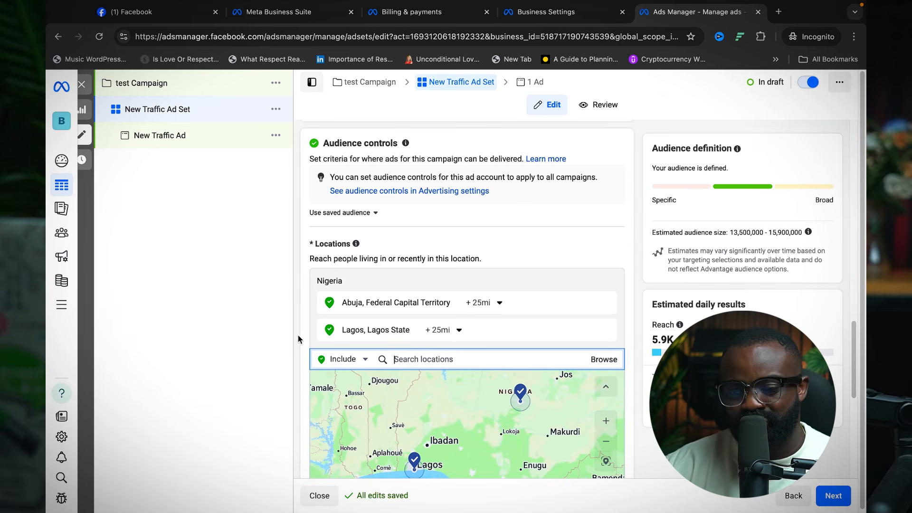
{"action": "scroll", "coordinate": [297, 335], "scroll_direction": "down", "scroll_amount": 1}
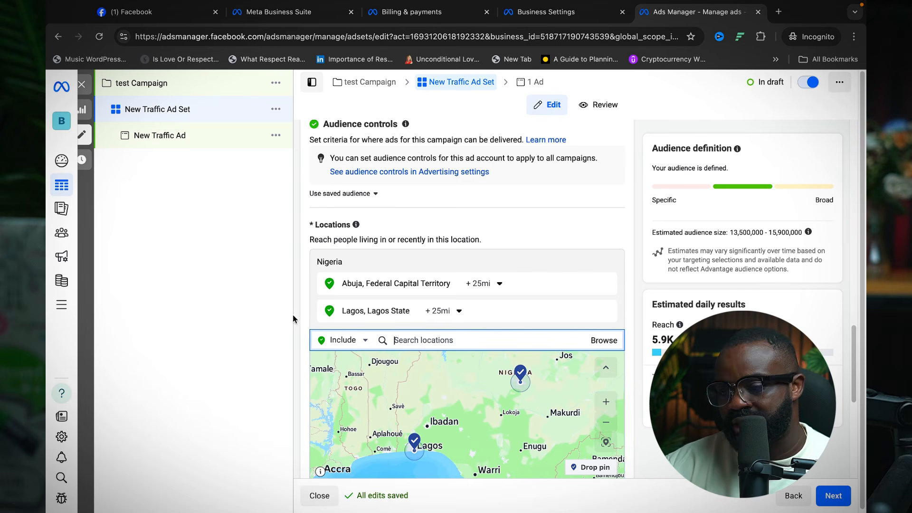
Step: Open the Advantage+ audience suggestions and examine the custom audience, age, gender and detailed targeting options
{"action": "scroll", "coordinate": [296, 312], "scroll_direction": "down", "scroll_amount": 2}
{"action": "scroll", "coordinate": [295, 312], "scroll_direction": "down", "scroll_amount": 10}
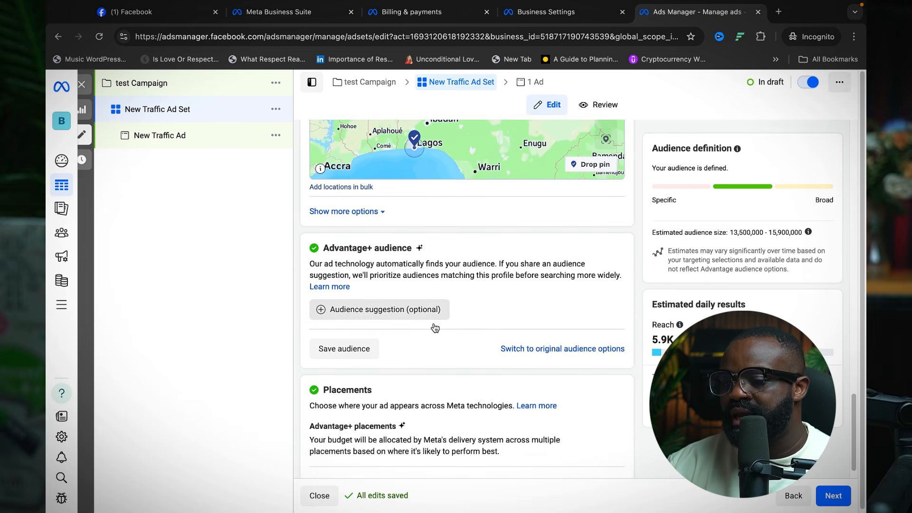
{"action": "scroll", "coordinate": [349, 257], "scroll_direction": "down", "scroll_amount": 1}
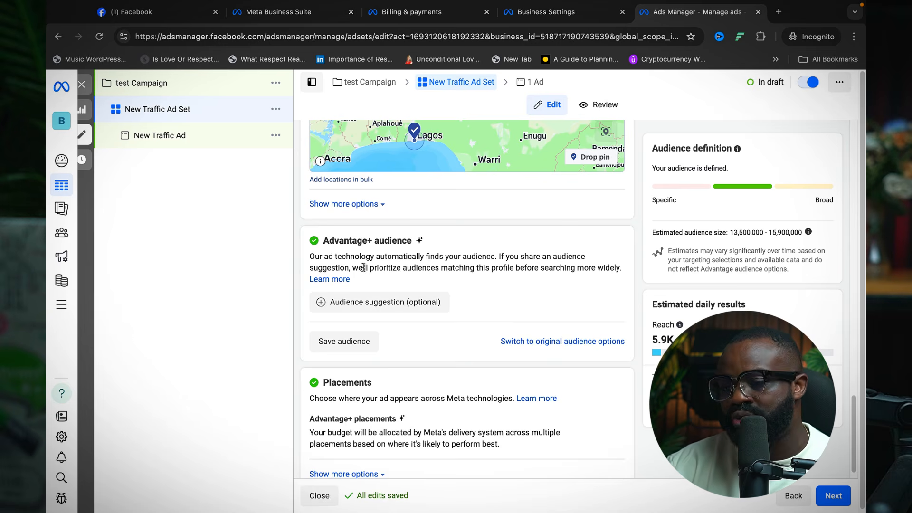
{"action": "mouse_move", "coordinate": [354, 307]}
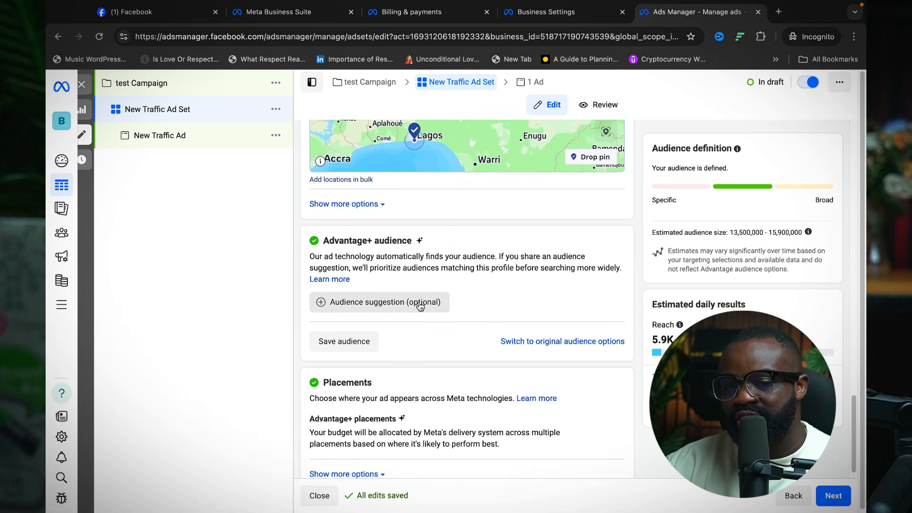
{"action": "mouse_move", "coordinate": [420, 307]}
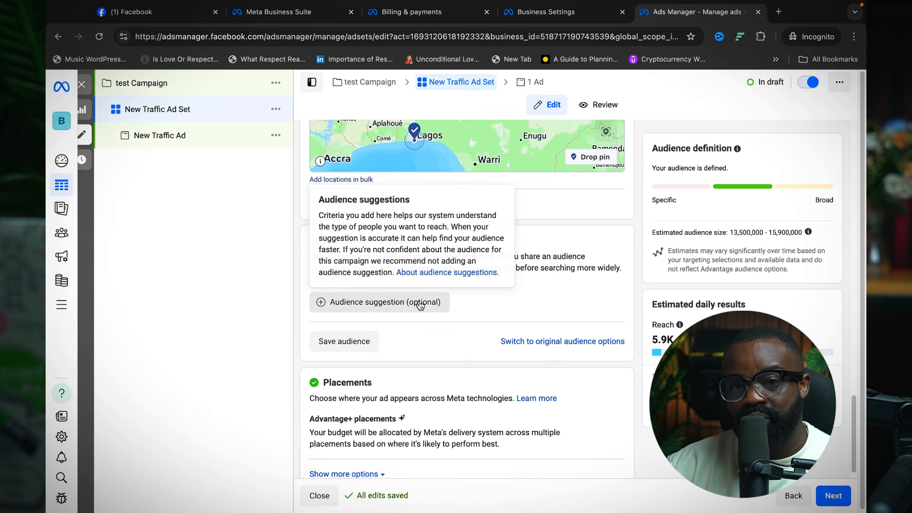
{"action": "left_click", "coordinate": [391, 306]}
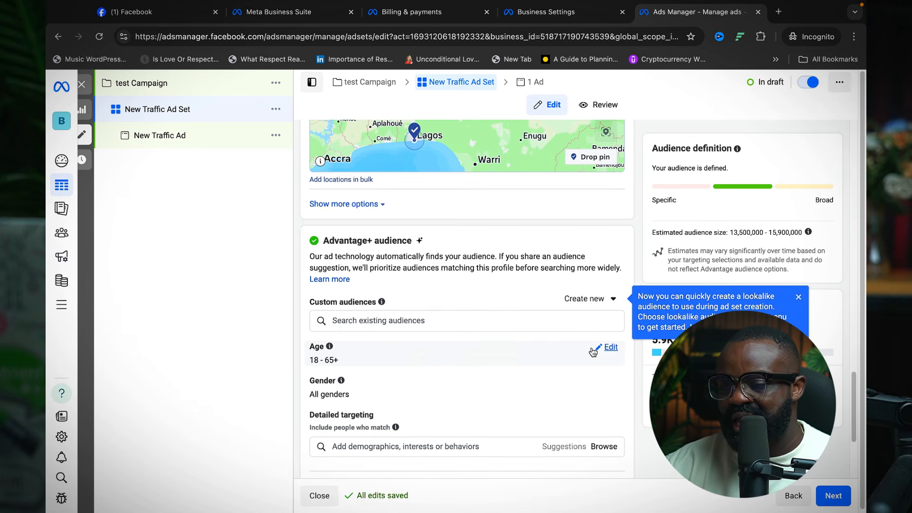
{"action": "scroll", "coordinate": [336, 408], "scroll_direction": "down", "scroll_amount": 1}
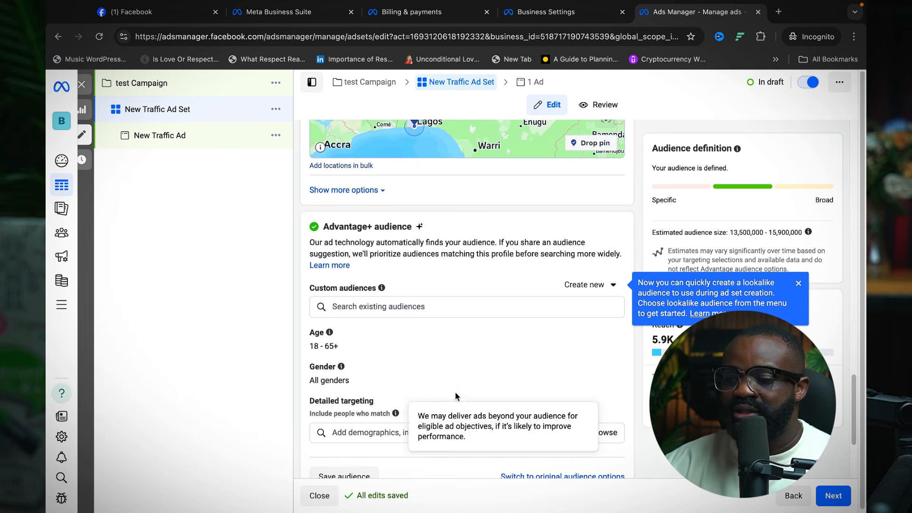
{"action": "scroll", "coordinate": [428, 383], "scroll_direction": "down", "scroll_amount": 2}
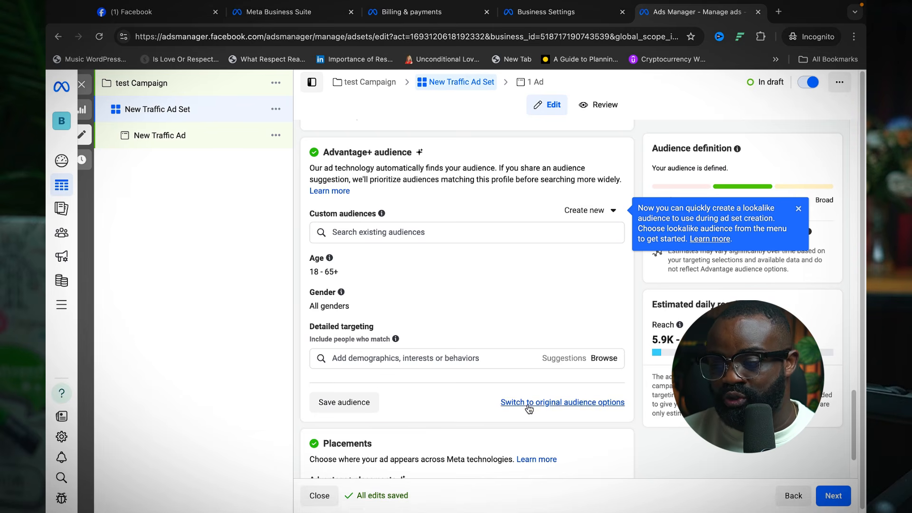
{"action": "mouse_move", "coordinate": [610, 266]}
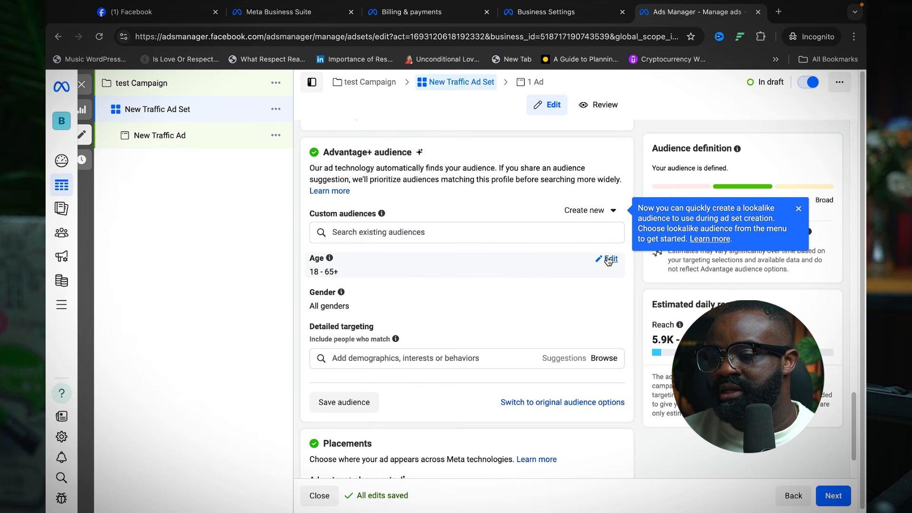
Step: Switch the ad set to manual placements and deselect the Facebook platform, keeping only Instagram
{"action": "scroll", "coordinate": [428, 366], "scroll_direction": "down", "scroll_amount": 3}
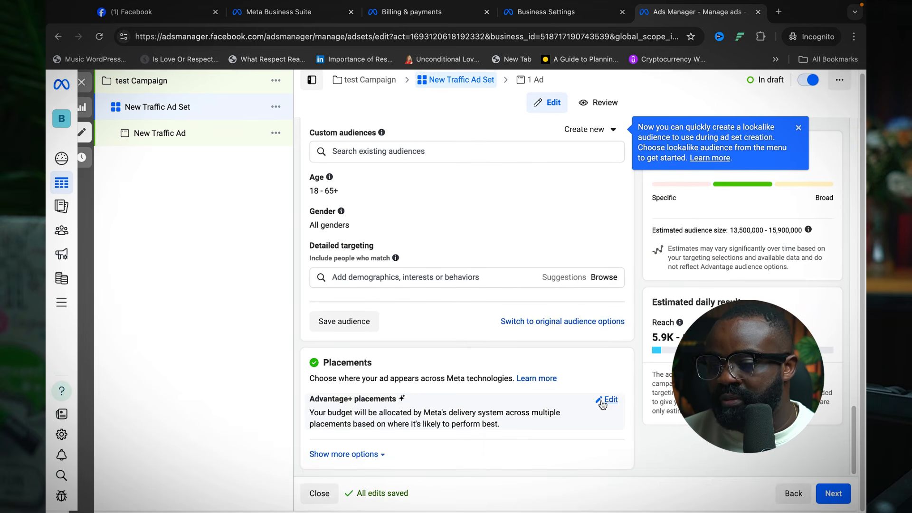
{"action": "left_click", "coordinate": [603, 401]}
{"action": "left_click", "coordinate": [316, 403]}
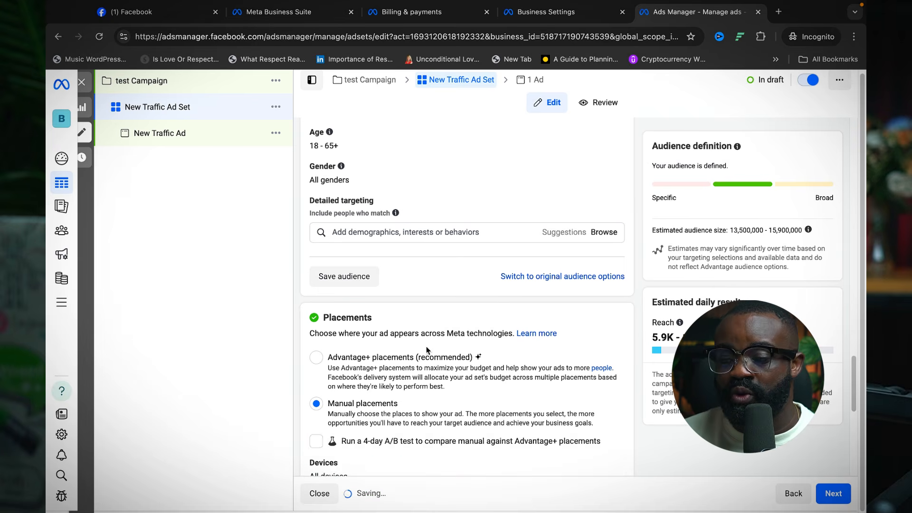
{"action": "scroll", "coordinate": [409, 350], "scroll_direction": "down", "scroll_amount": 3}
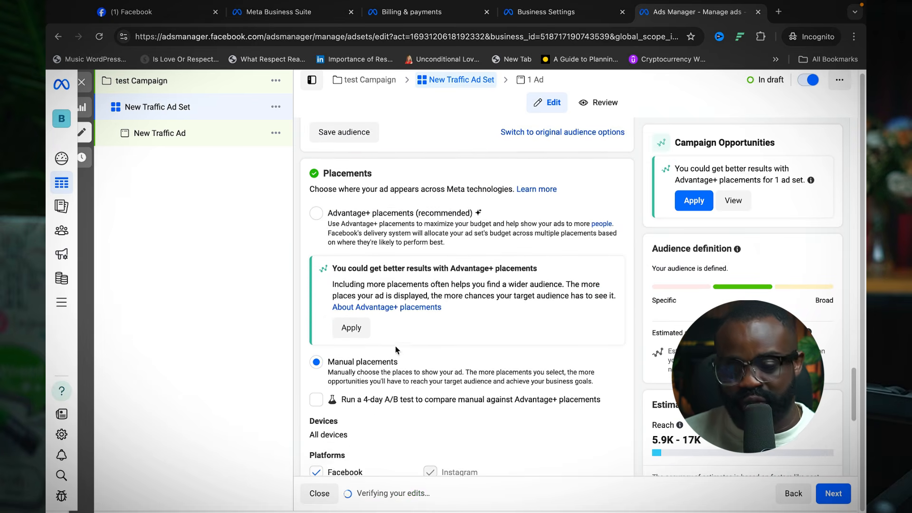
{"action": "scroll", "coordinate": [396, 350], "scroll_direction": "down", "scroll_amount": 1}
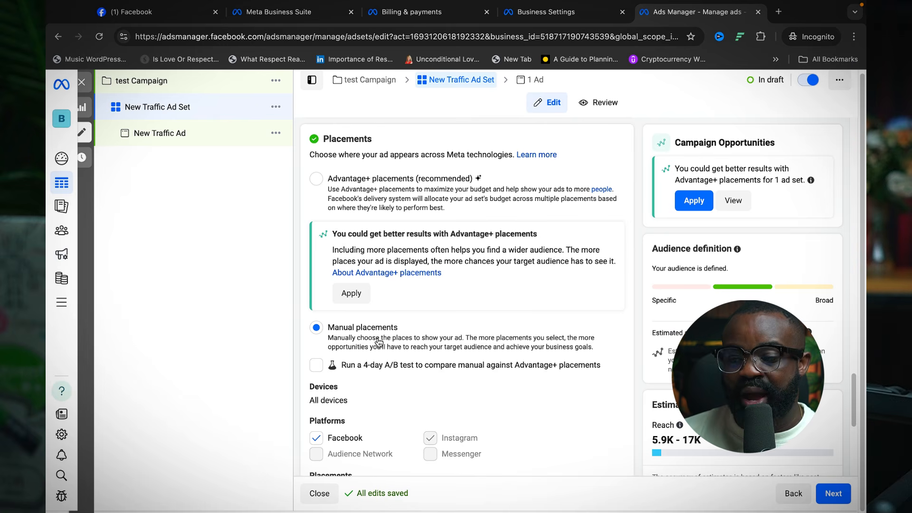
{"action": "scroll", "coordinate": [432, 360], "scroll_direction": "down", "scroll_amount": 2}
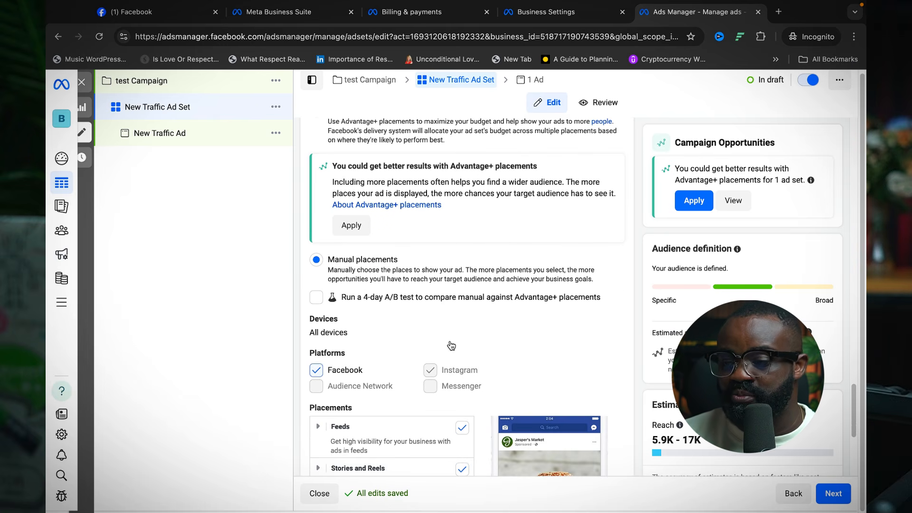
{"action": "scroll", "coordinate": [452, 346], "scroll_direction": "down", "scroll_amount": 2}
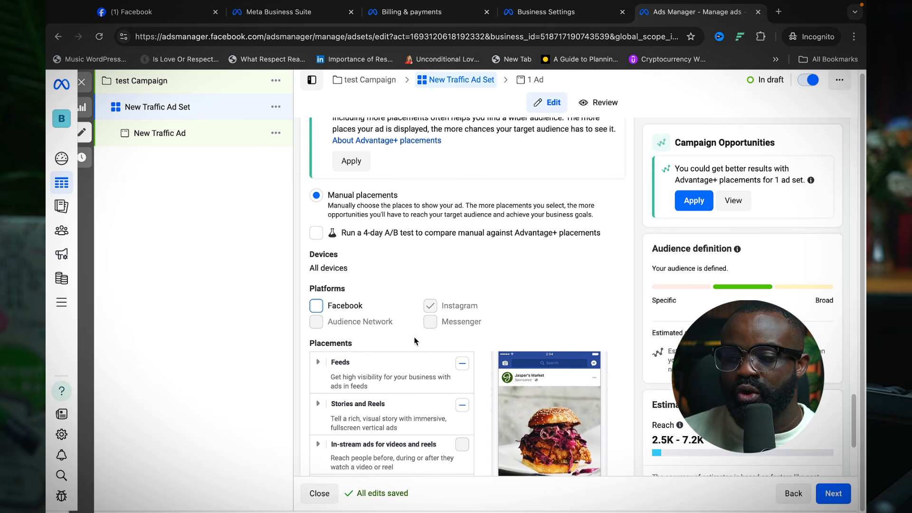
Step: Expand the Feeds placements and examine which feed, story, search and message placements are selected
{"action": "scroll", "coordinate": [499, 313], "scroll_direction": "down", "scroll_amount": 4}
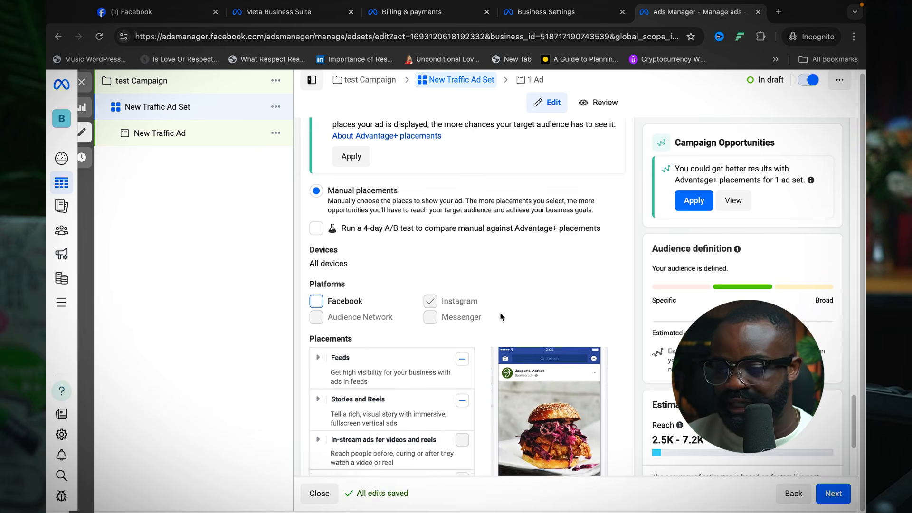
{"action": "scroll", "coordinate": [394, 285], "scroll_direction": "up", "scroll_amount": 3}
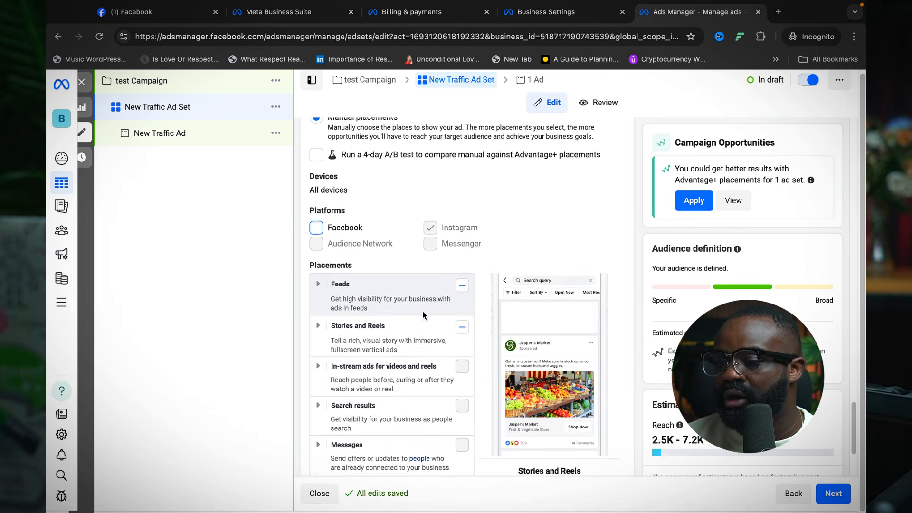
{"action": "left_click", "coordinate": [317, 268]}
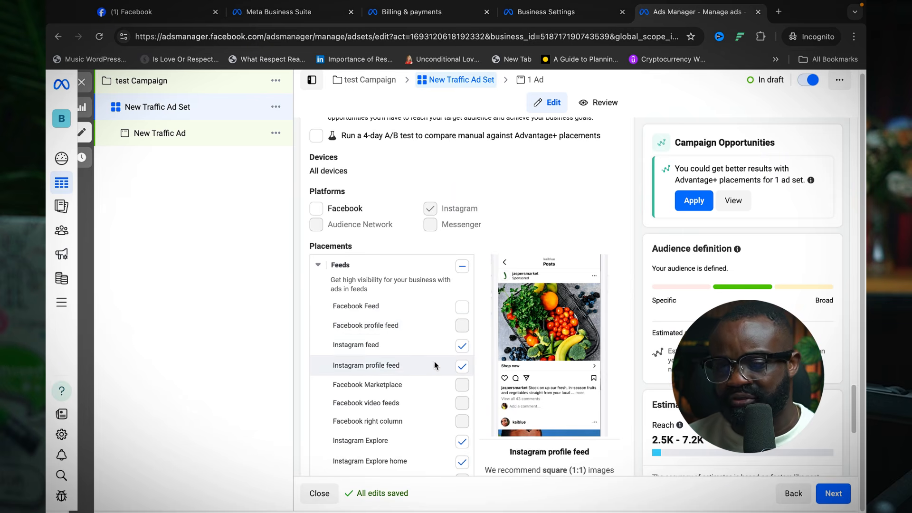
{"action": "scroll", "coordinate": [433, 366], "scroll_direction": "down", "scroll_amount": 1}
{"action": "scroll", "coordinate": [435, 366], "scroll_direction": "down", "scroll_amount": 3}
{"action": "scroll", "coordinate": [459, 373], "scroll_direction": "down", "scroll_amount": 1}
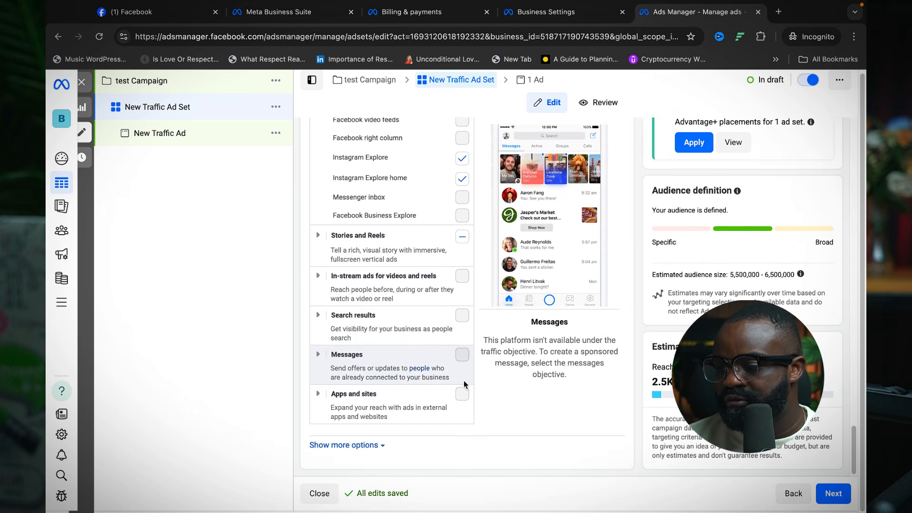
Step: Open the ad level of the campaign and set the ad setup to use an existing post
{"action": "left_click", "coordinate": [533, 80]}
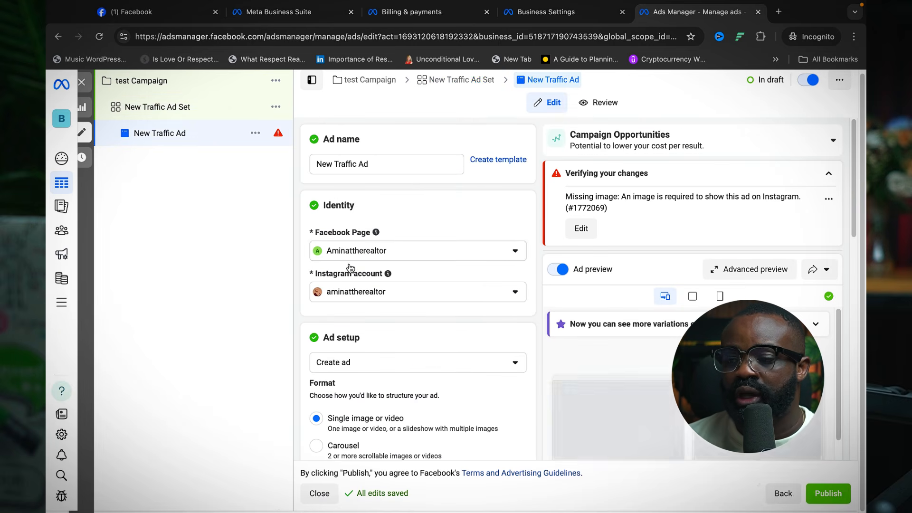
{"action": "left_click", "coordinate": [380, 366]}
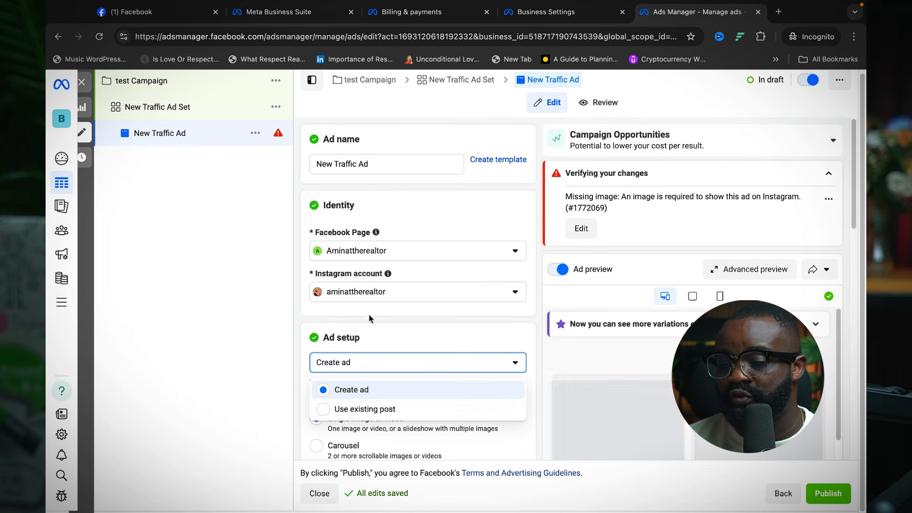
{"action": "left_click", "coordinate": [387, 336]}
{"action": "scroll", "coordinate": [388, 336], "scroll_direction": "down", "scroll_amount": 2}
{"action": "left_click", "coordinate": [382, 287]}
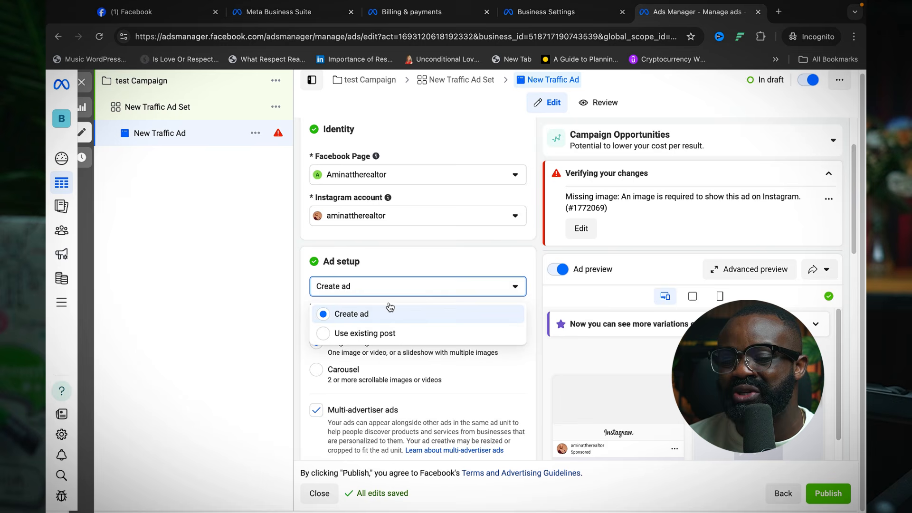
{"action": "left_click", "coordinate": [385, 333]}
{"action": "scroll", "coordinate": [371, 362], "scroll_direction": "down", "scroll_amount": 2}
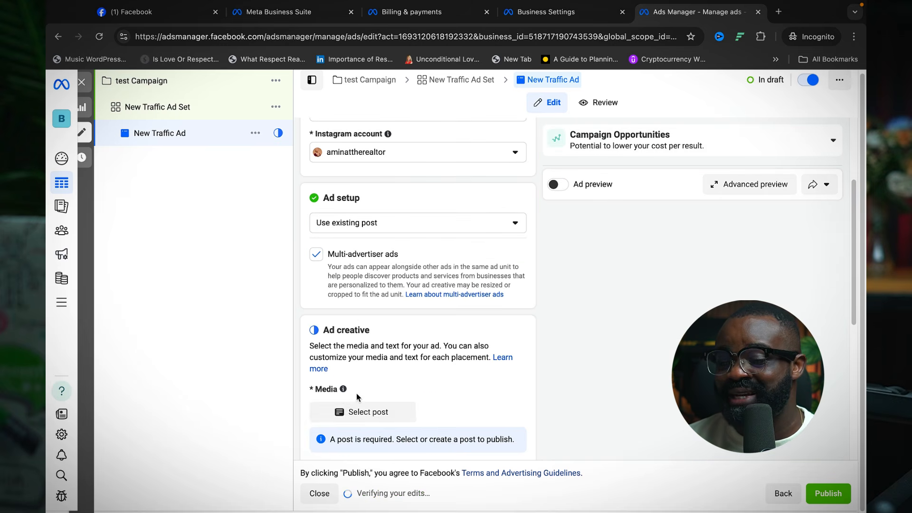
Step: Choose the Instagram reel beginning "If you love privacy you'll love this gated community" as the ad creative, with replacement music
{"action": "left_click", "coordinate": [358, 412]}
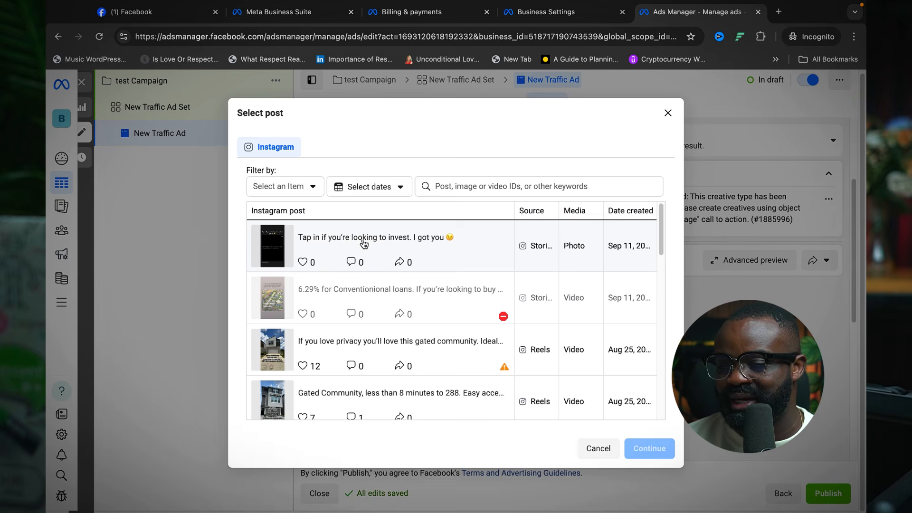
{"action": "left_click", "coordinate": [360, 348]}
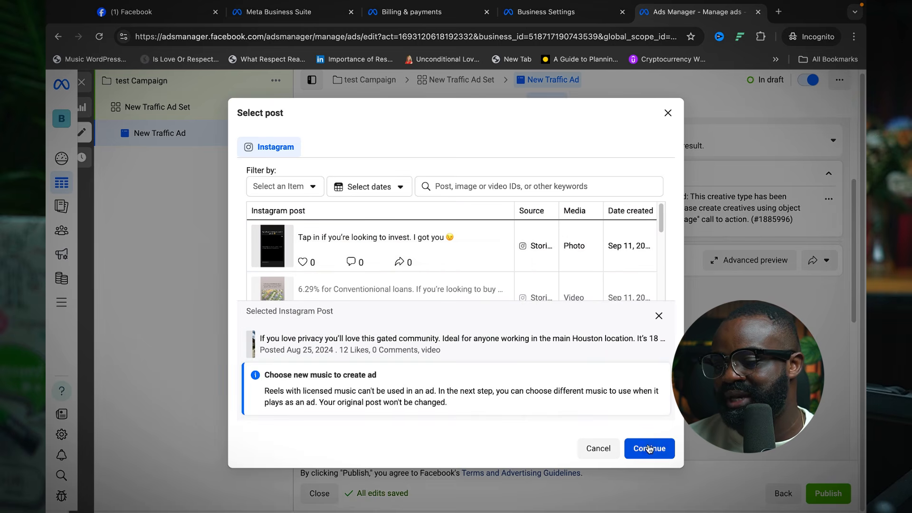
{"action": "left_click", "coordinate": [647, 502]}
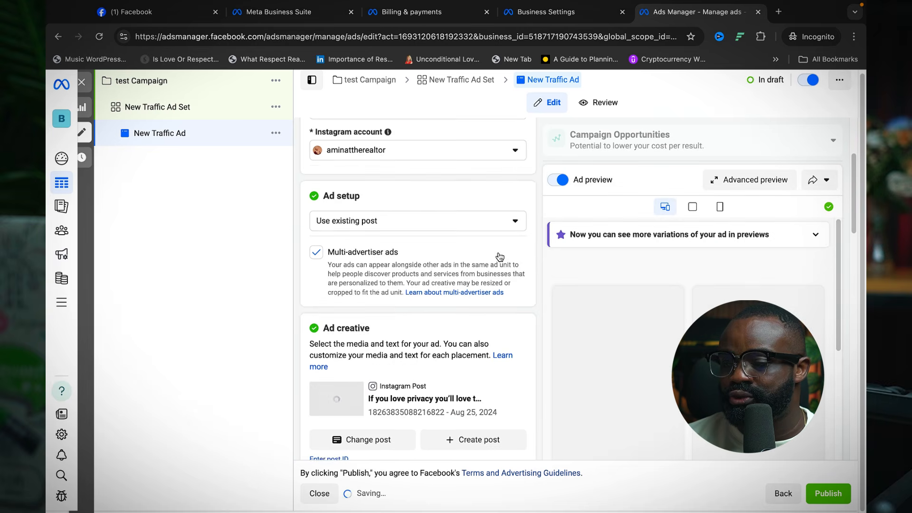
{"action": "scroll", "coordinate": [428, 306], "scroll_direction": "down", "scroll_amount": 1}
{"action": "scroll", "coordinate": [421, 311], "scroll_direction": "down", "scroll_amount": 2}
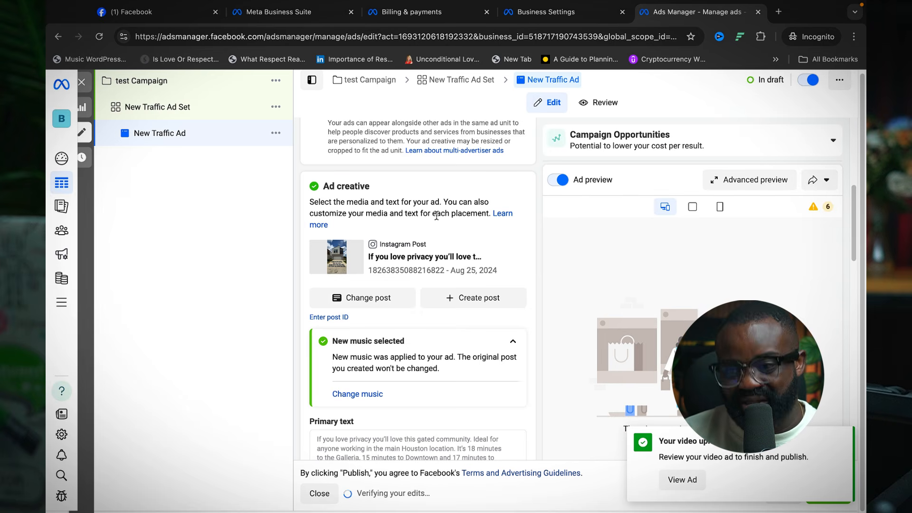
Step: Close the ad editor without publishing the drafts, and clear the ad, ad set and campaign selections
{"action": "left_click", "coordinate": [84, 83]}
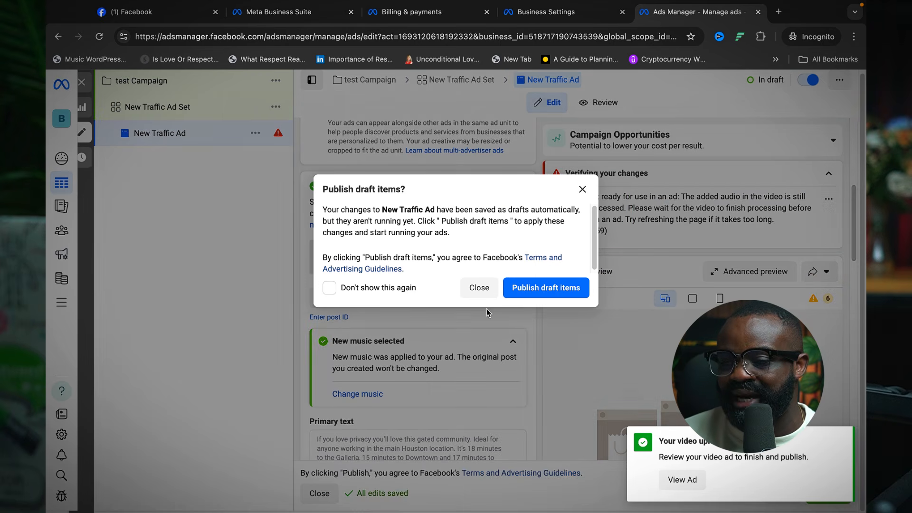
{"action": "left_click", "coordinate": [479, 288]}
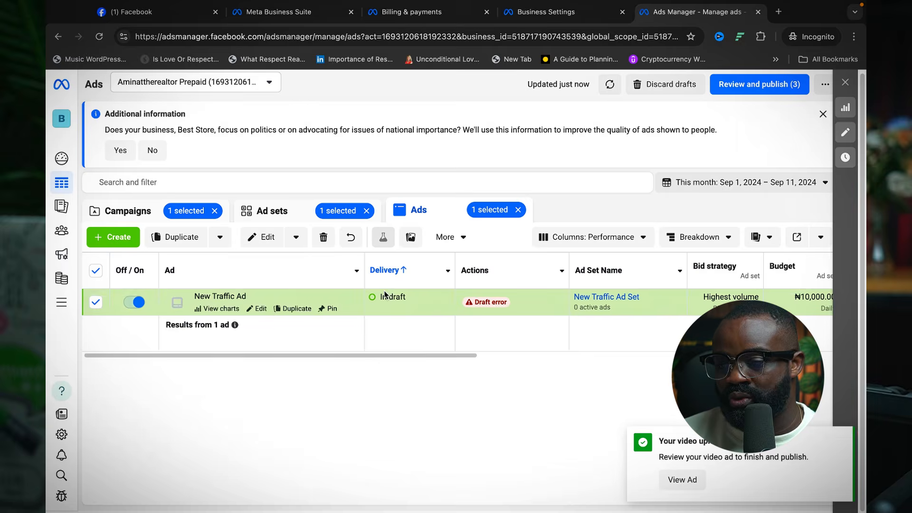
{"action": "left_click", "coordinate": [518, 210]}
{"action": "left_click", "coordinate": [366, 210]}
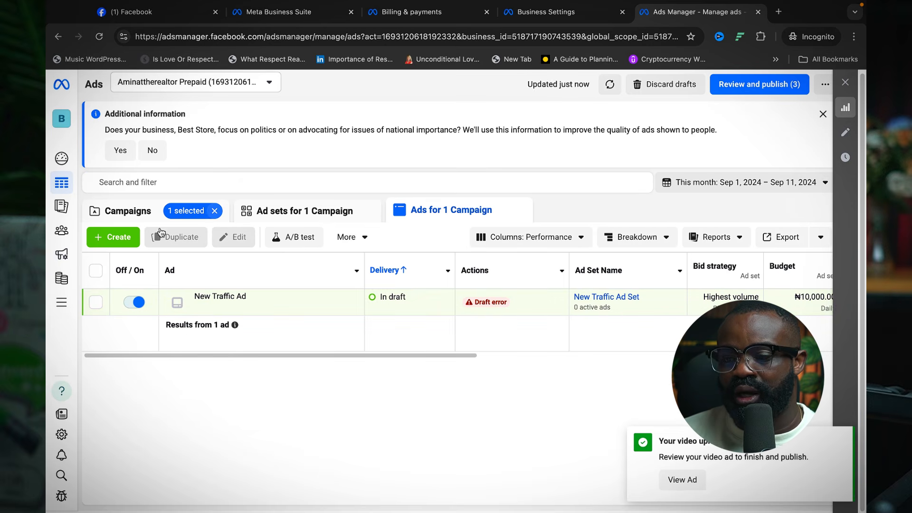
{"action": "left_click", "coordinate": [215, 210]}
{"action": "left_click", "coordinate": [845, 438]}
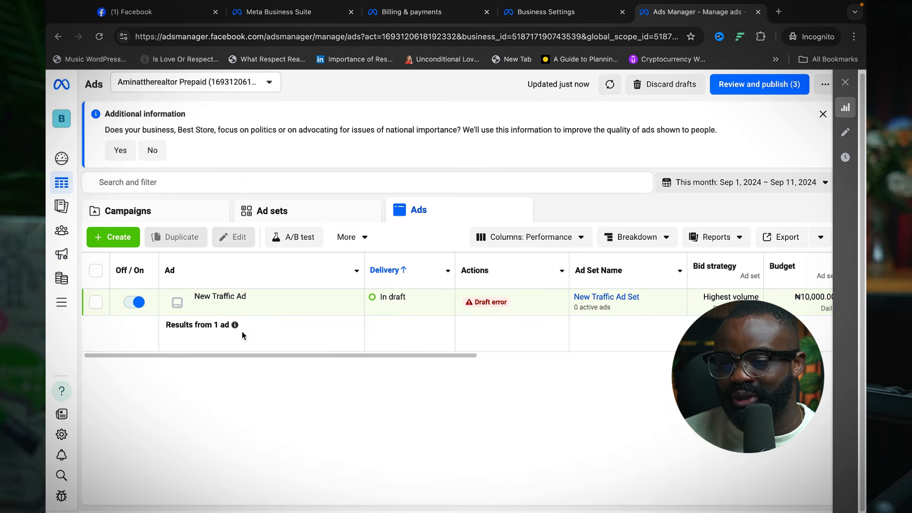
Step: Start a new auction campaign with the Engagement objective and proceed to its campaign setup choice
{"action": "left_click", "coordinate": [114, 237]}
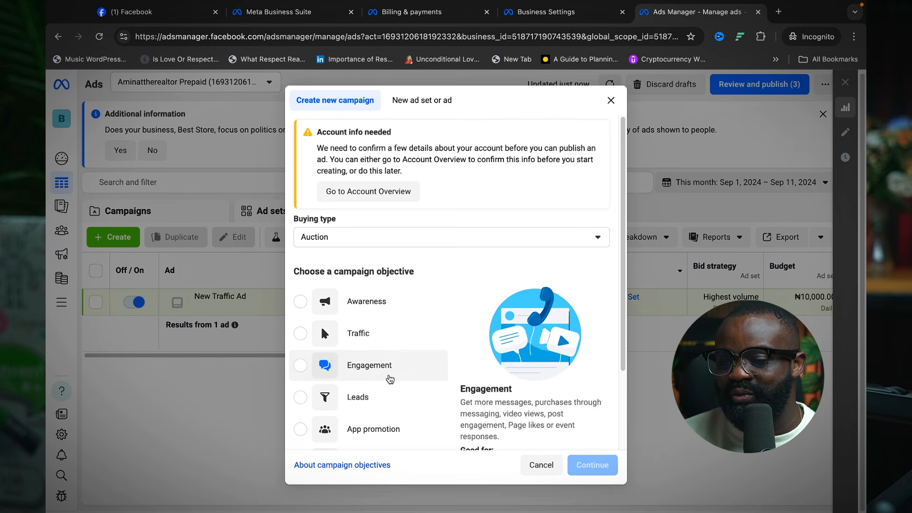
{"action": "left_click", "coordinate": [389, 365]}
{"action": "scroll", "coordinate": [451, 371], "scroll_direction": "down", "scroll_amount": 2}
{"action": "left_click", "coordinate": [591, 465]}
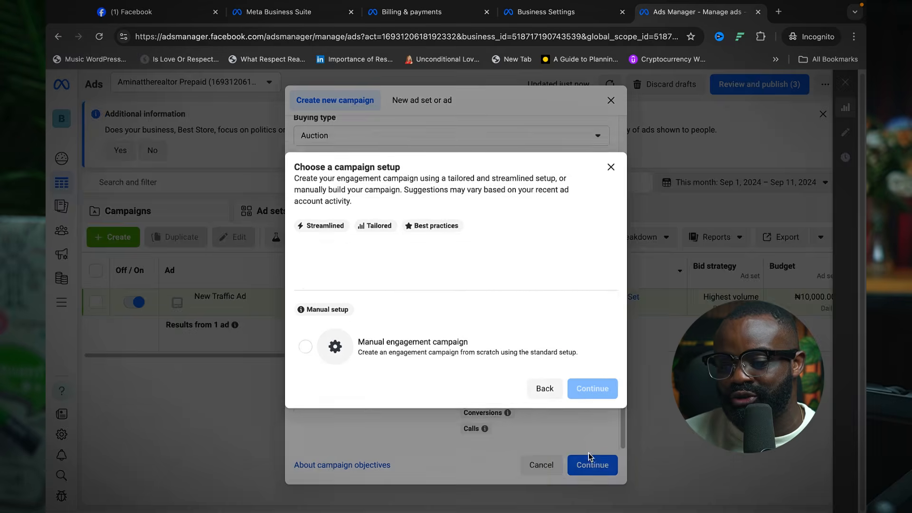
Step: Choose the manual engagement campaign setup and rename the new campaign "test engagment Campaign"
{"action": "left_click", "coordinate": [408, 369]}
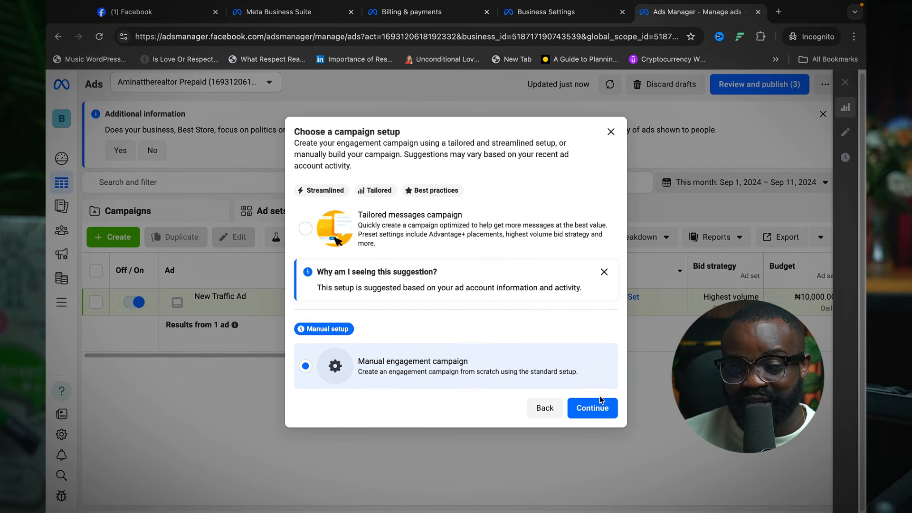
{"action": "left_click", "coordinate": [600, 402]}
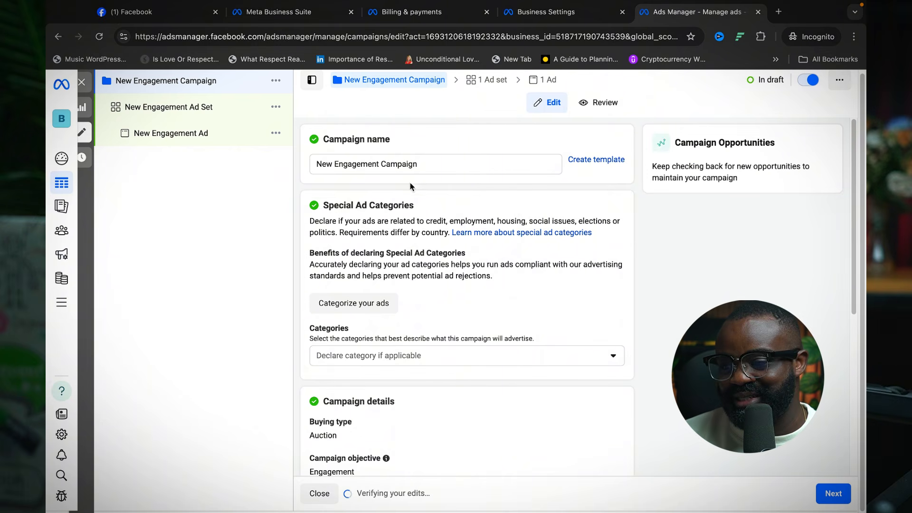
{"action": "left_click_drag", "start_coordinate": [380, 164], "coordinate": [315, 164]}
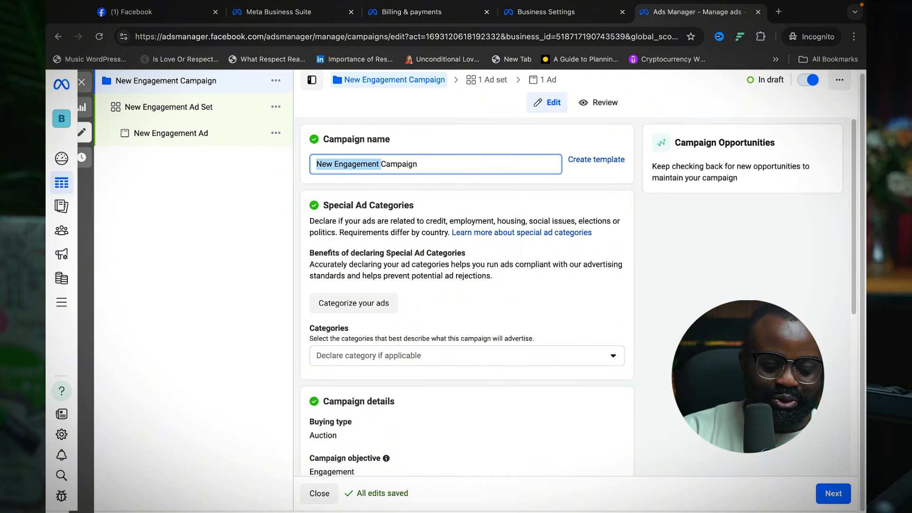
{"action": "type", "text": "test engag"}
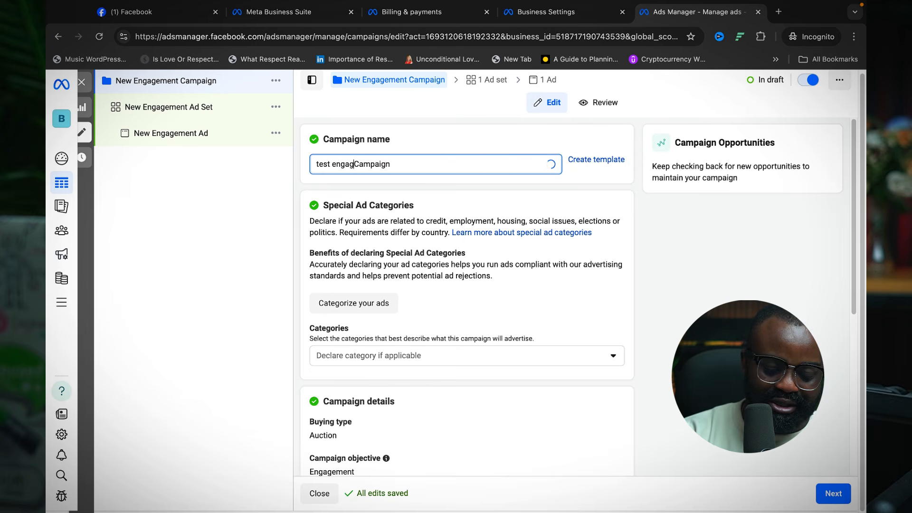
{"action": "type", "text": "ment"}
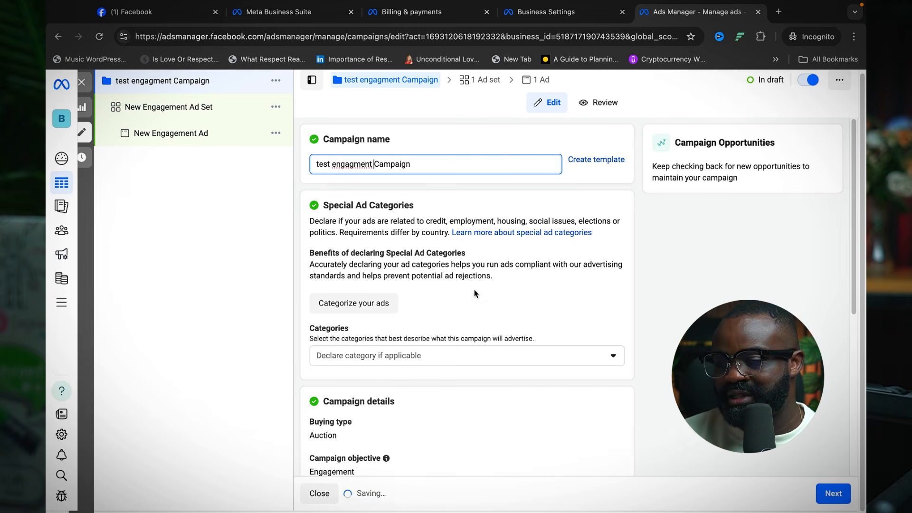
Step: Proceed to the ad set level and set the conversion location to On your ad
{"action": "scroll", "coordinate": [475, 293], "scroll_direction": "down", "scroll_amount": 3}
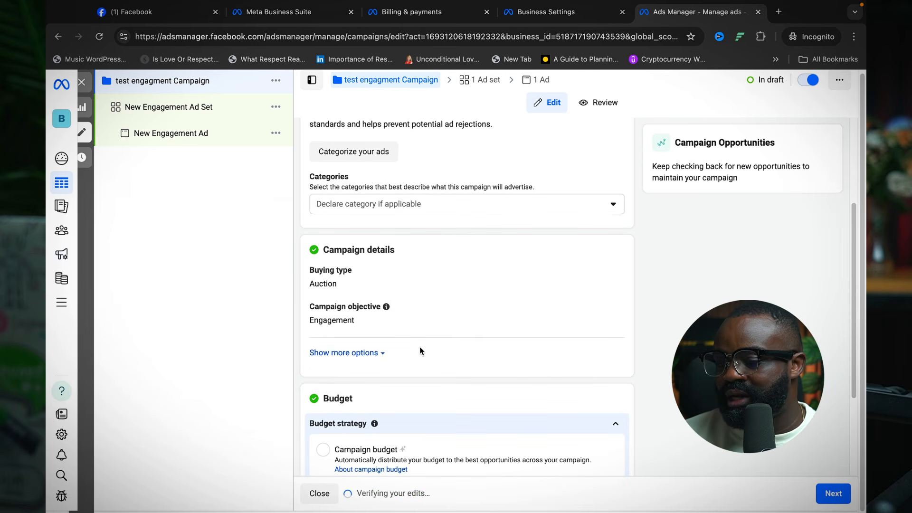
{"action": "scroll", "coordinate": [420, 352], "scroll_direction": "down", "scroll_amount": 3}
{"action": "left_click", "coordinate": [832, 493]}
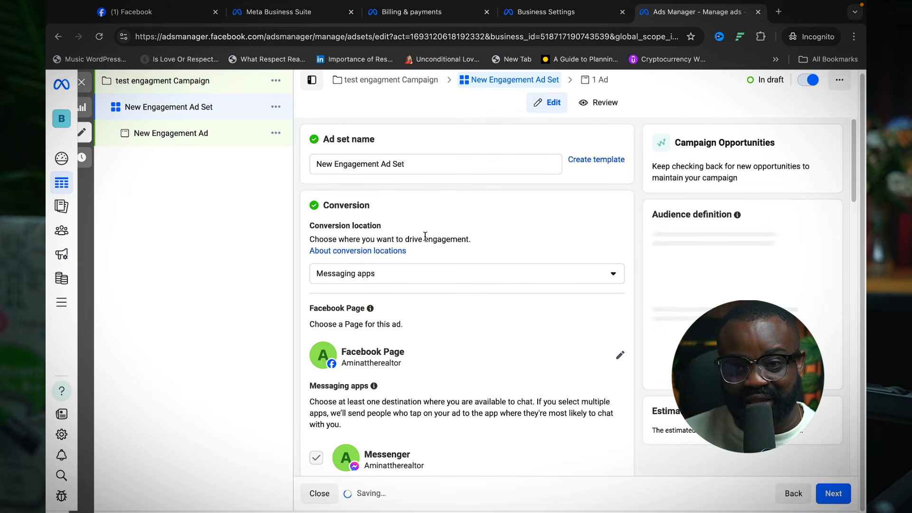
{"action": "scroll", "coordinate": [425, 234], "scroll_direction": "down", "scroll_amount": 1}
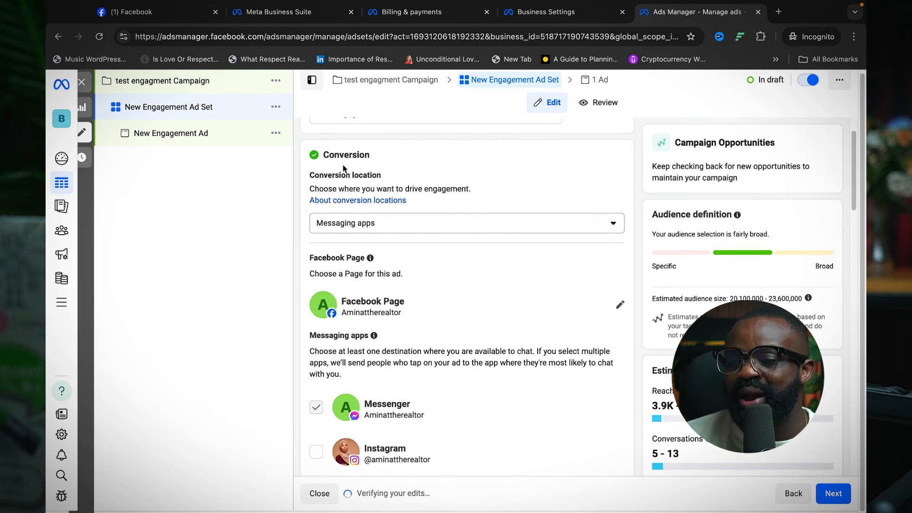
{"action": "left_click", "coordinate": [398, 225]}
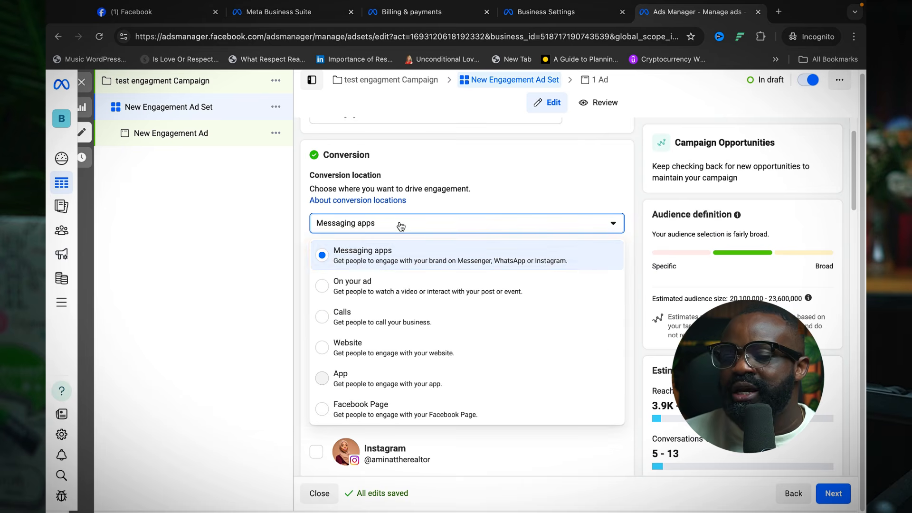
{"action": "left_click", "coordinate": [373, 290]}
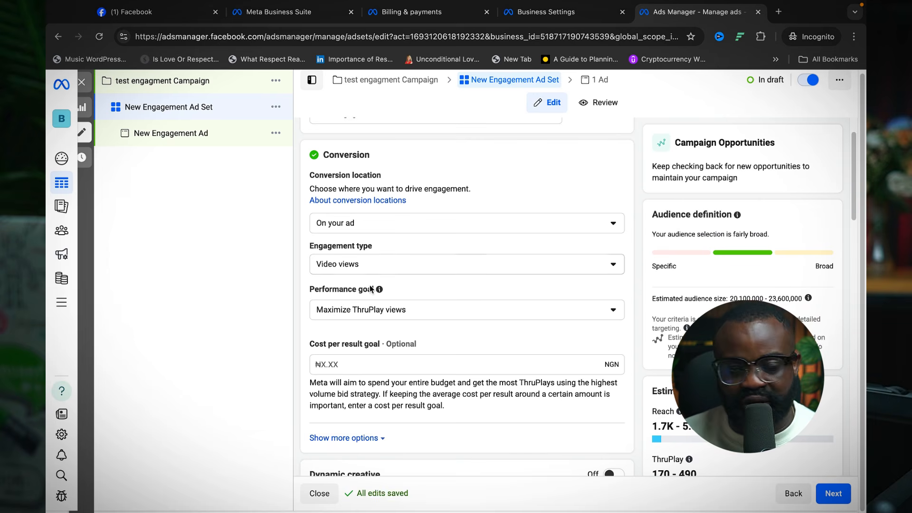
Step: Review the ad set's budget and schedule, audience controls, Advantage+ audience and placements
{"action": "scroll", "coordinate": [397, 312], "scroll_direction": "down", "scroll_amount": 7}
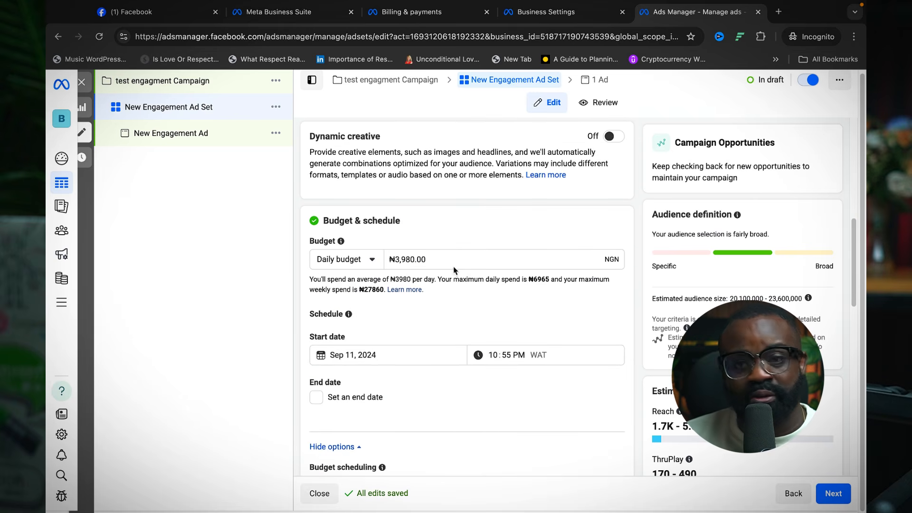
{"action": "scroll", "coordinate": [456, 327], "scroll_direction": "down", "scroll_amount": 12}
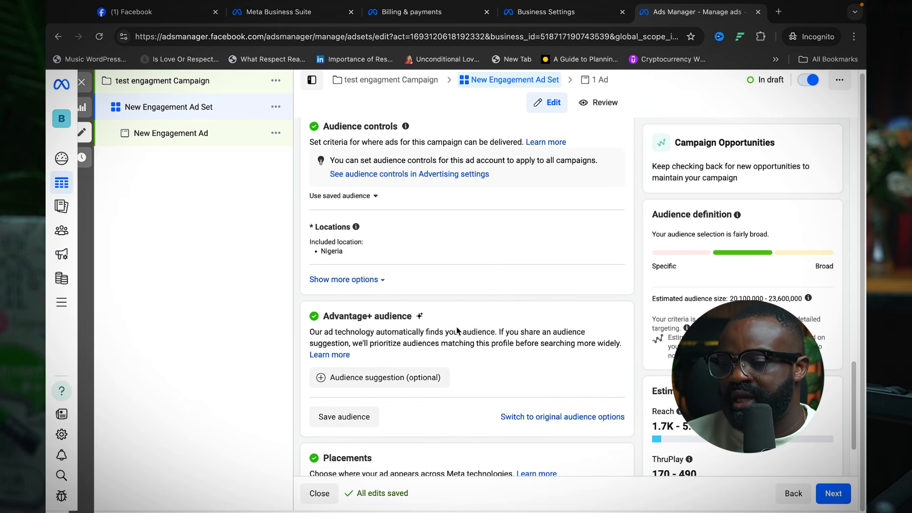
{"action": "scroll", "coordinate": [520, 274], "scroll_direction": "down", "scroll_amount": 3}
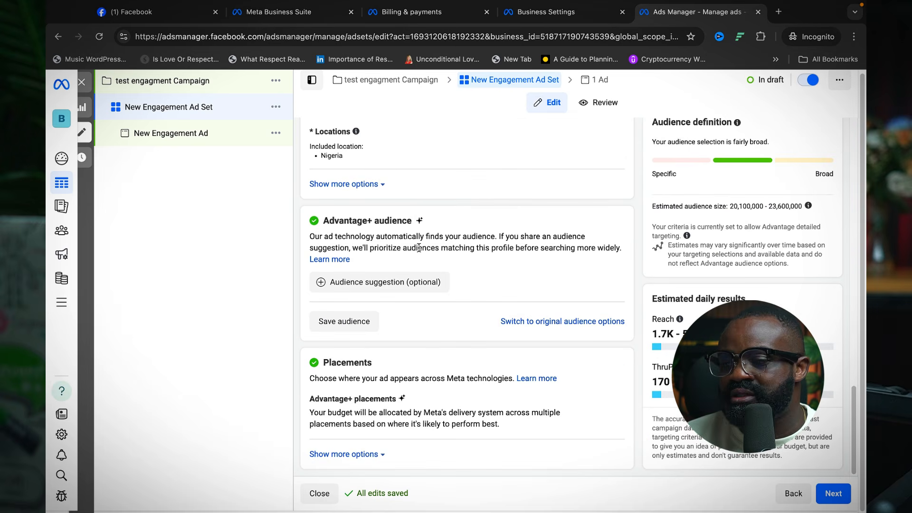